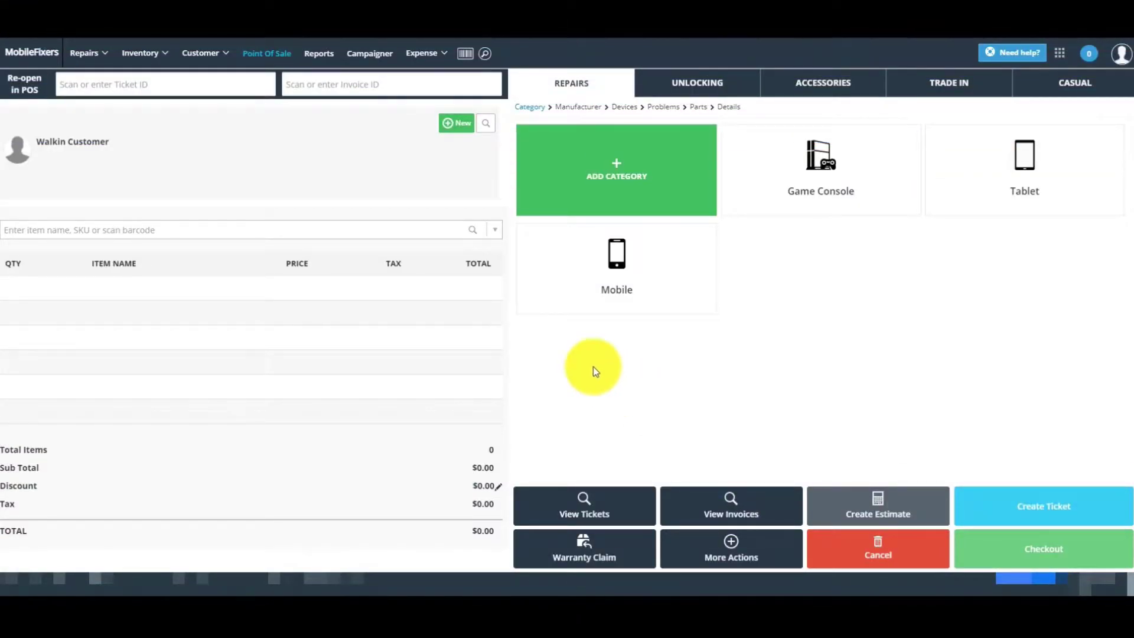
- Go to Inventory Count from the Inventory menu to list counts IC-002 and IC-001
left_click(161, 59)
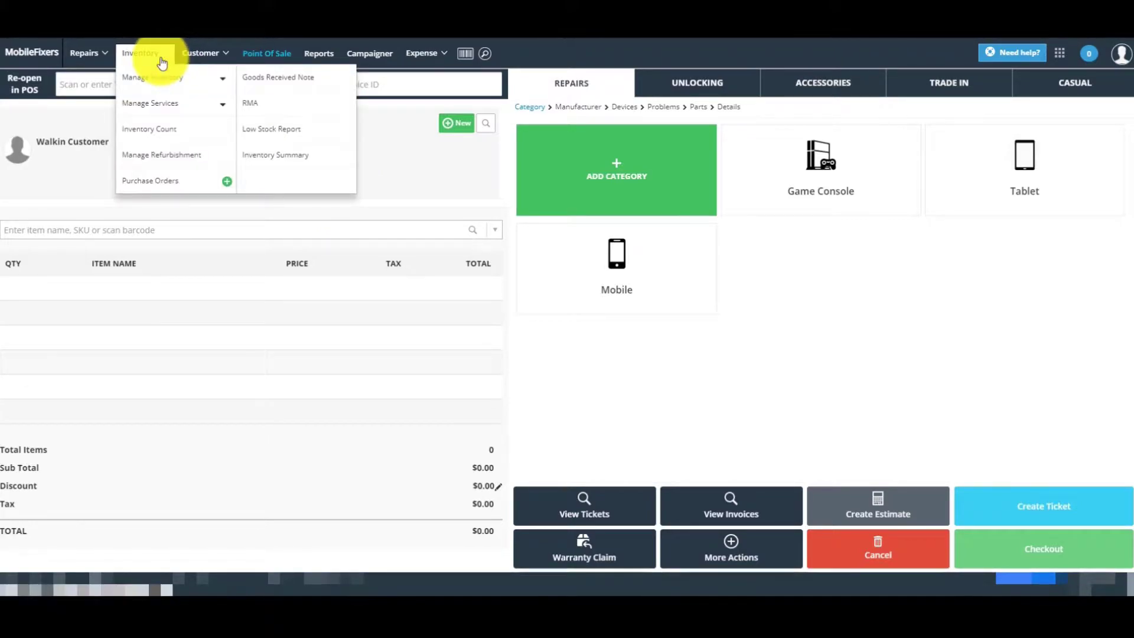
left_click(155, 134)
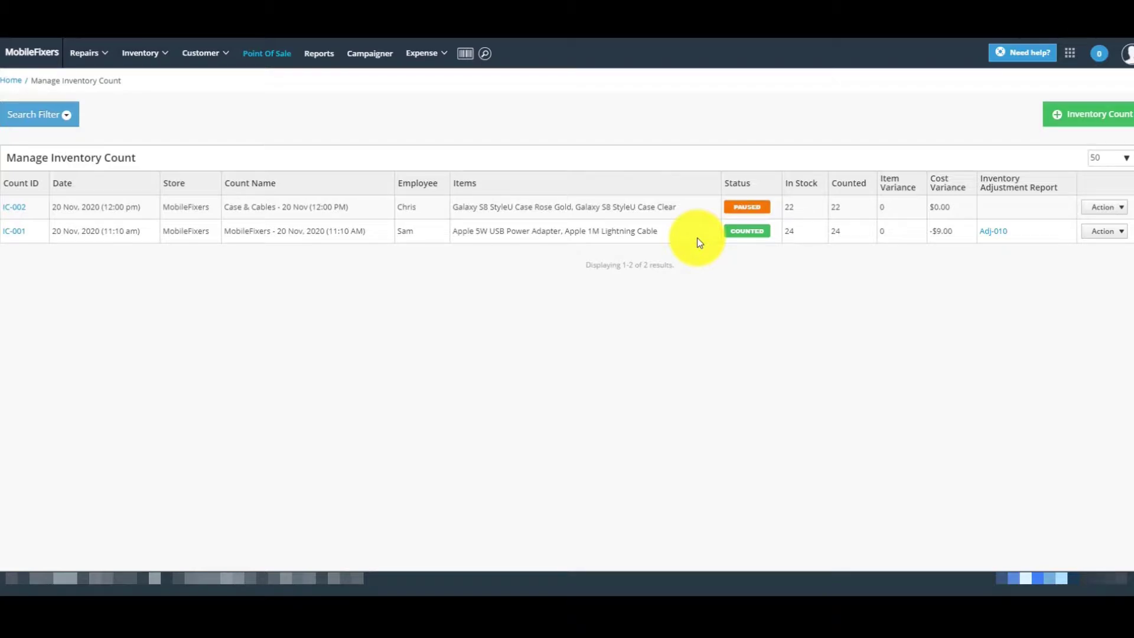
- Start a new inventory count and remove the year from its name, giving 'MobileFixers - 20 Nov (12:06 PM)'
left_click(1069, 117)
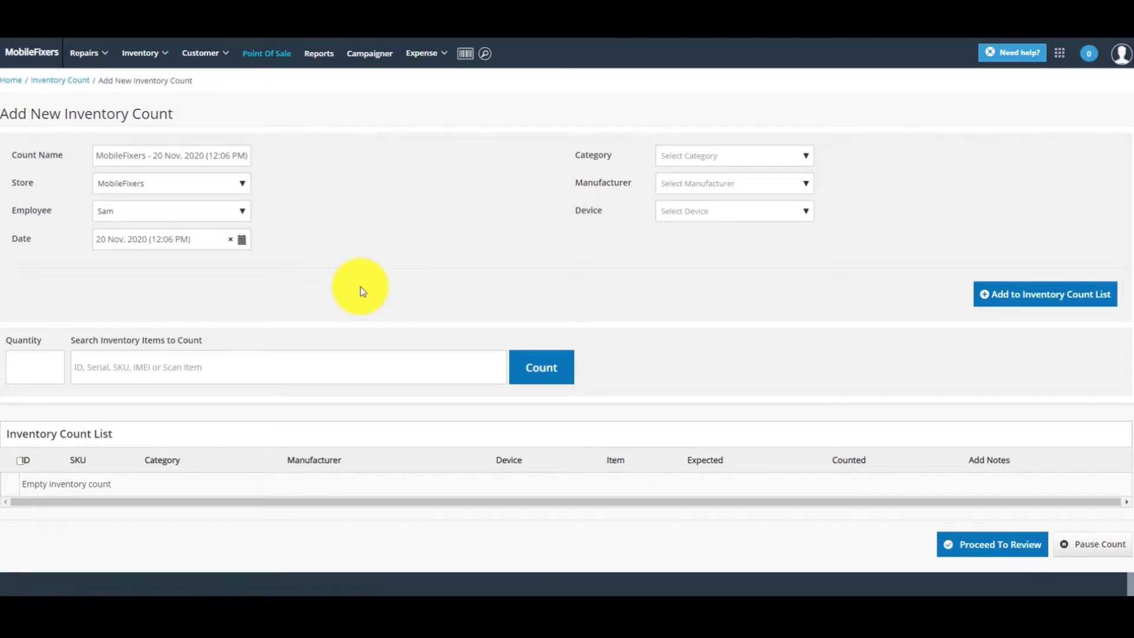
left_click(133, 161)
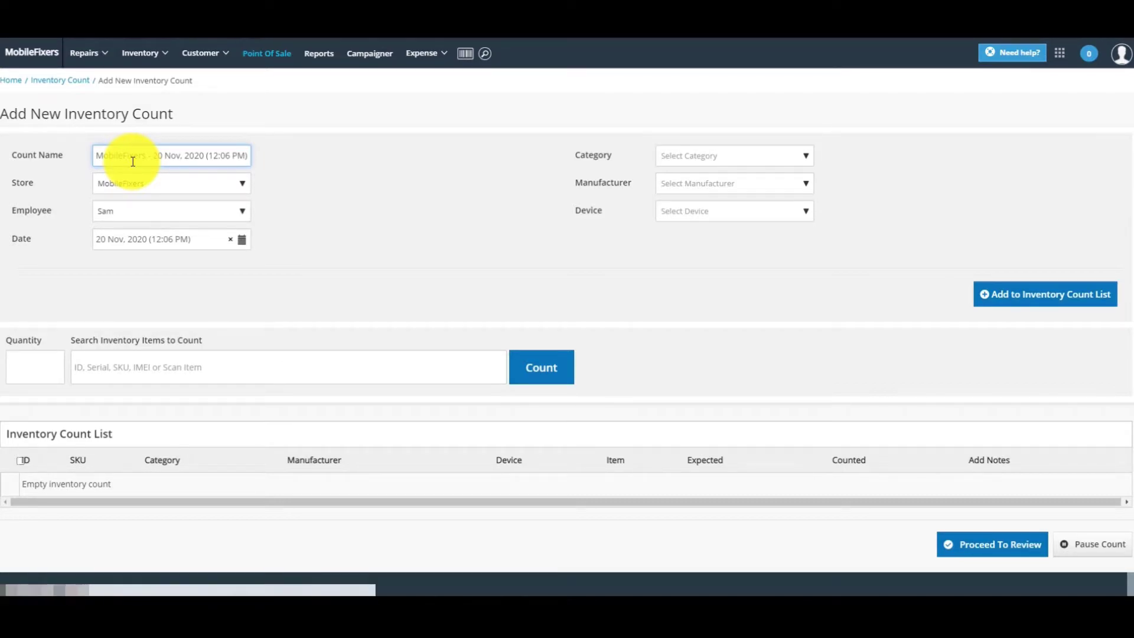
left_click(202, 158)
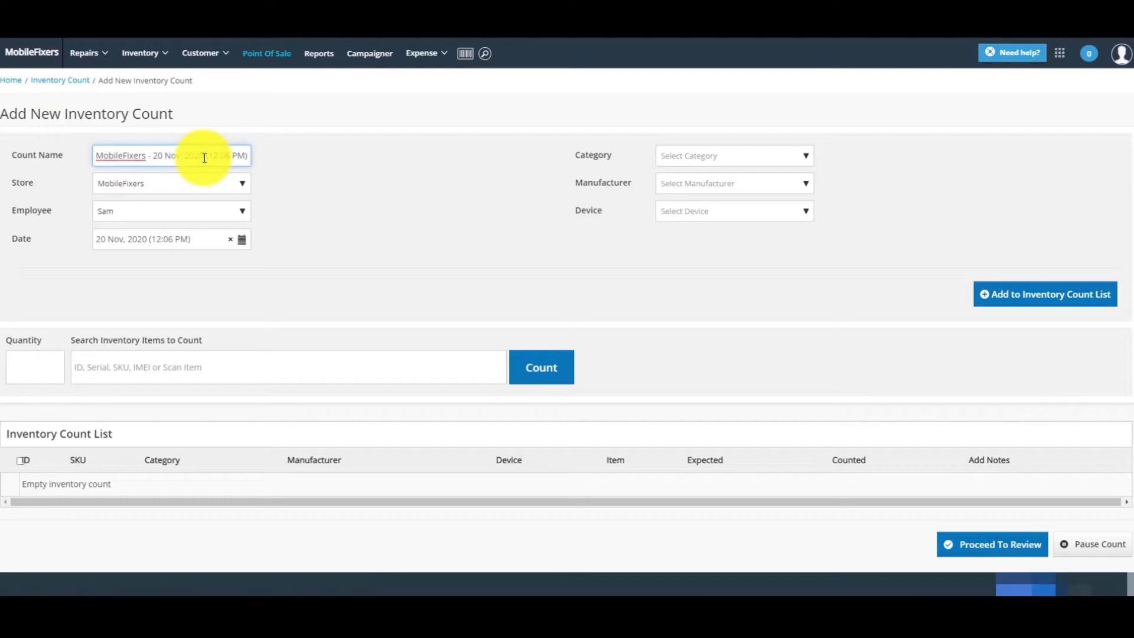
key("BackSpace")
key("BackSpace")
key("BackSpace")
key("BackSpace")
key("BackSpace")
left_click(148, 158)
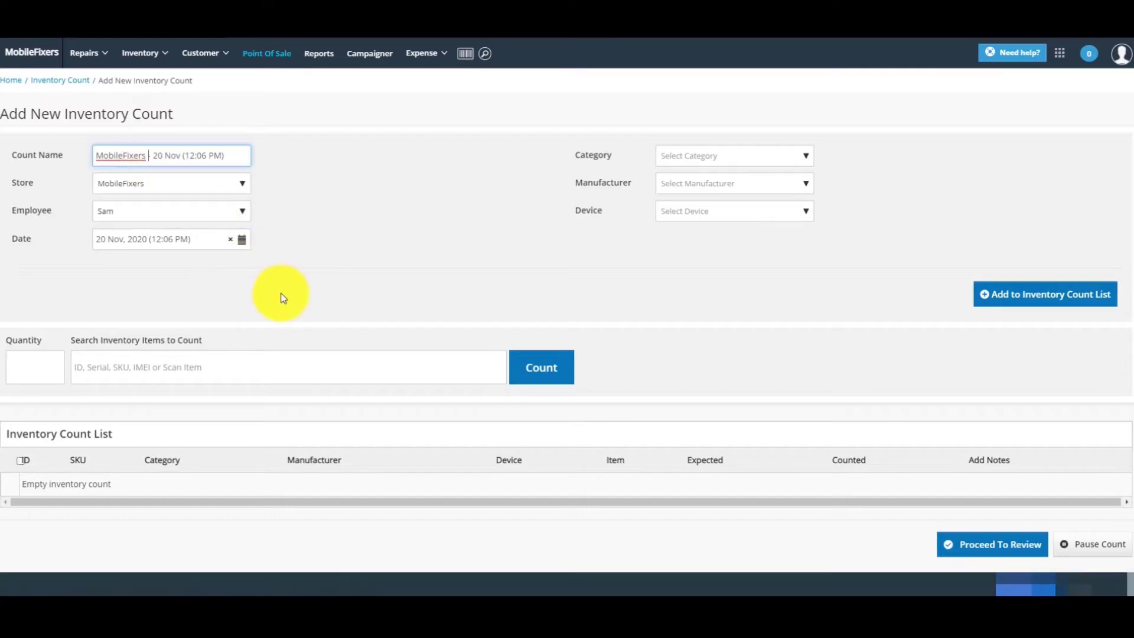
scroll(284, 297, "down", 1)
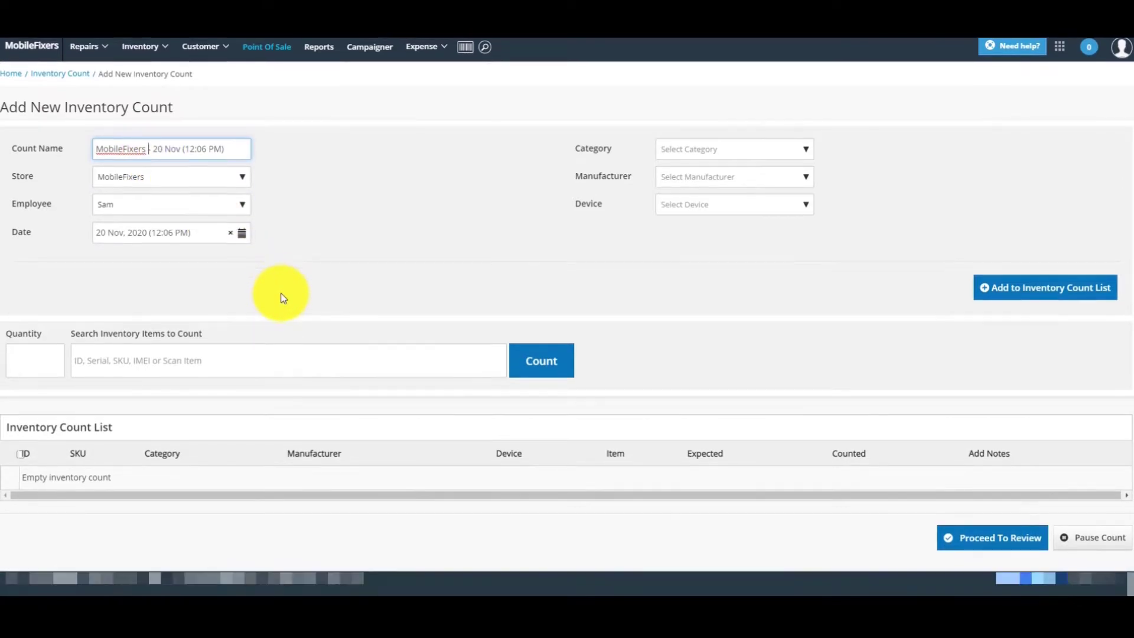
- Keep MobileFixers as the store and assign a different employee to the count
left_click(168, 178)
left_click(167, 177)
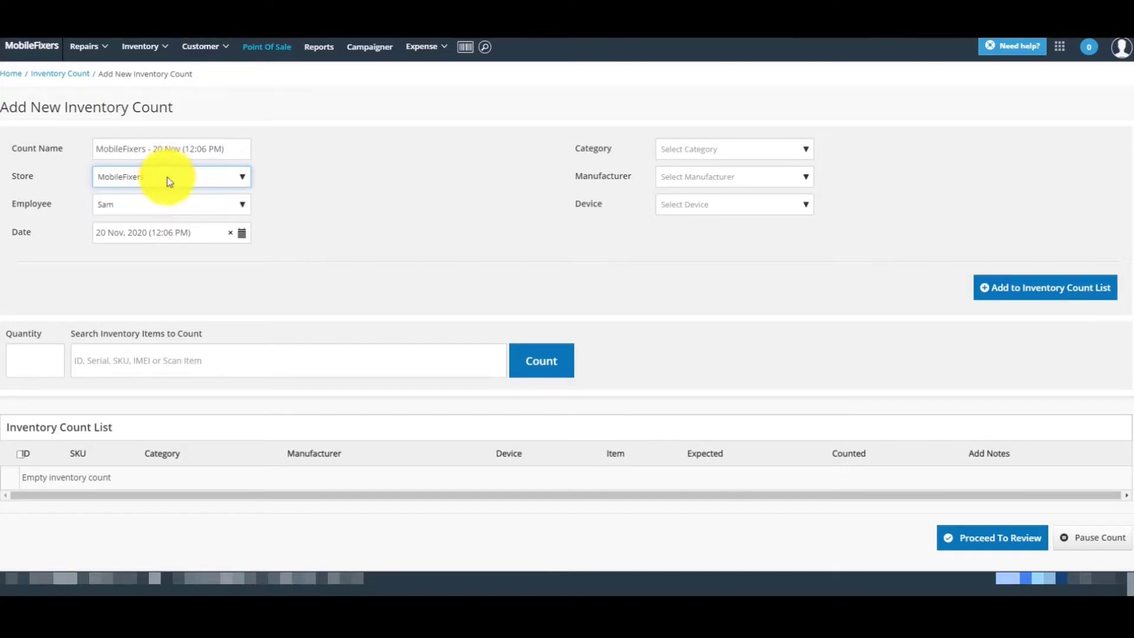
left_click(167, 211)
left_click(127, 255)
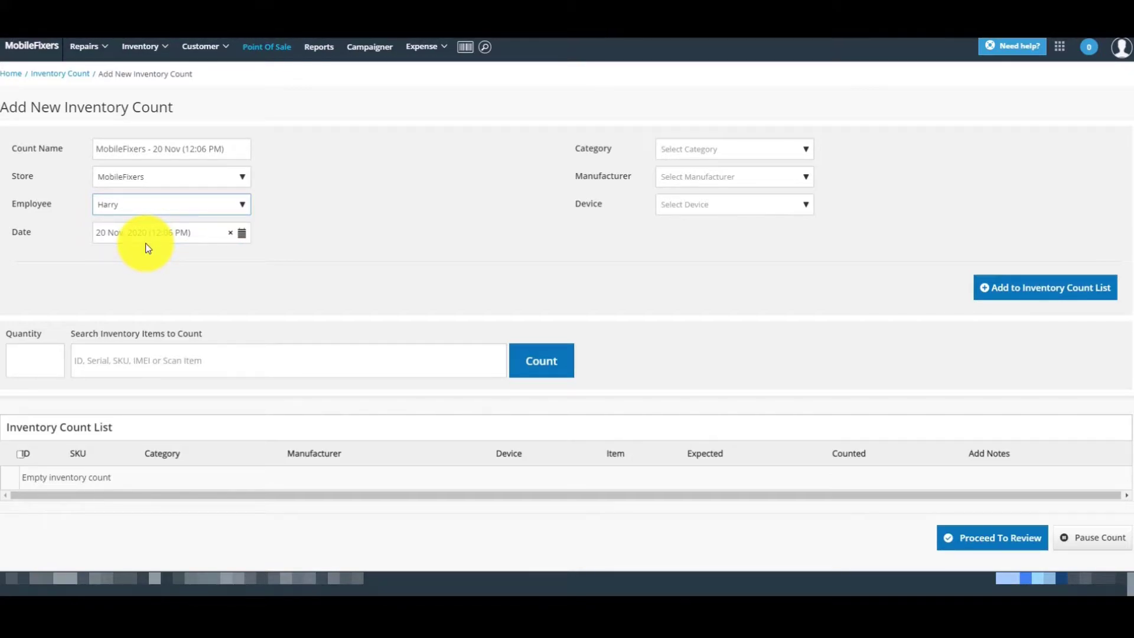
left_click(335, 220)
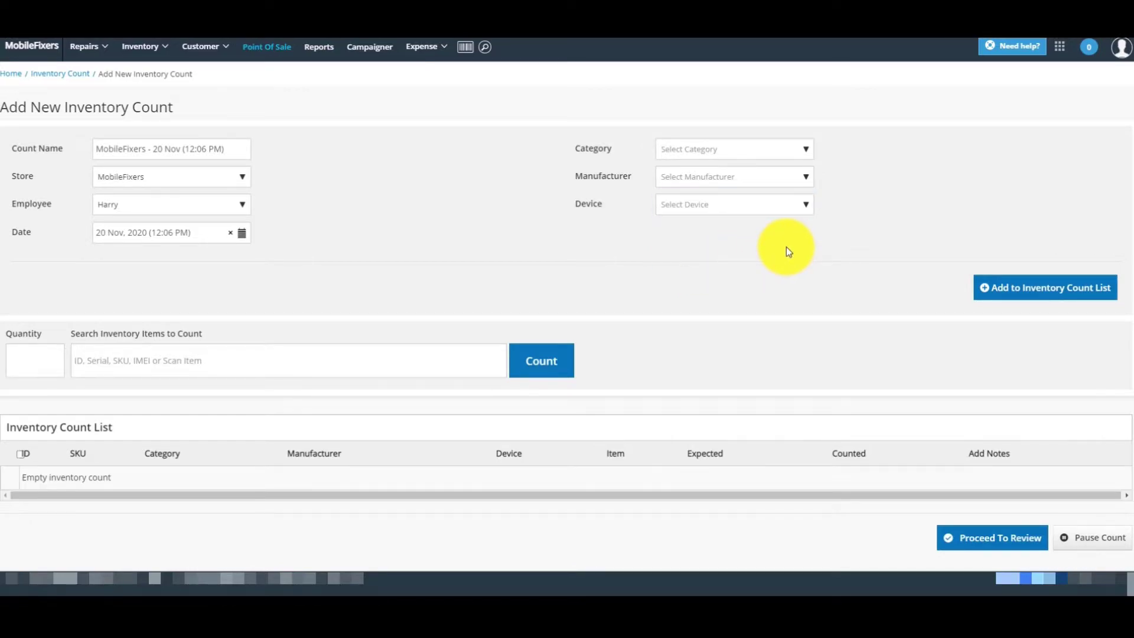
- Add all Style4U items in the Case category, with no device filter, to the count list
left_click(790, 151)
left_click(678, 246)
left_click(681, 182)
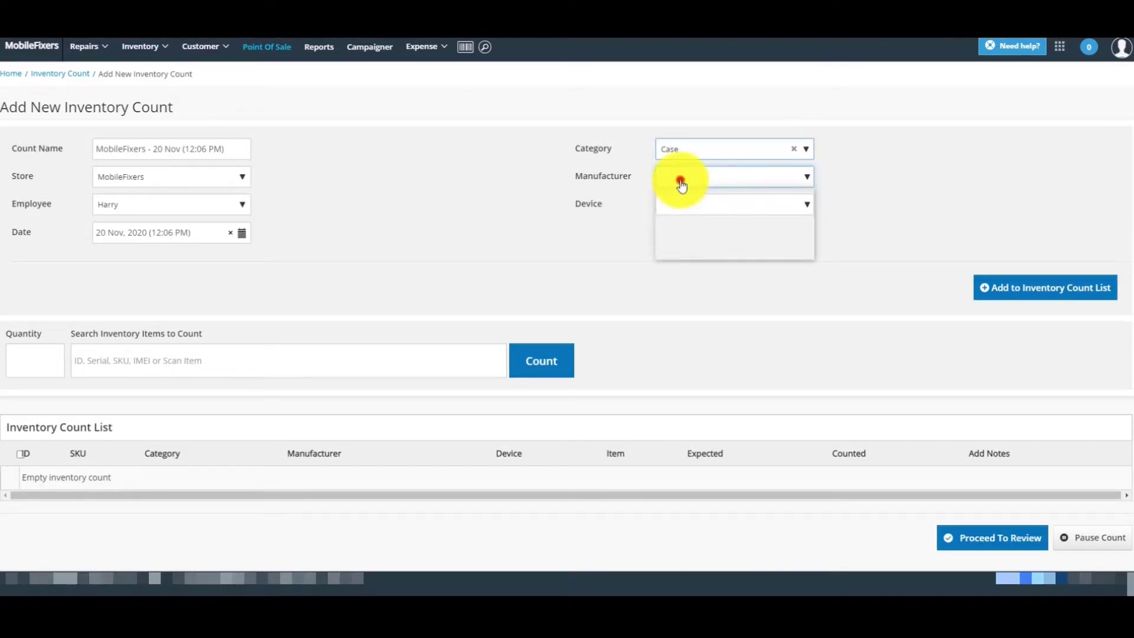
left_click(680, 207)
left_click(684, 207)
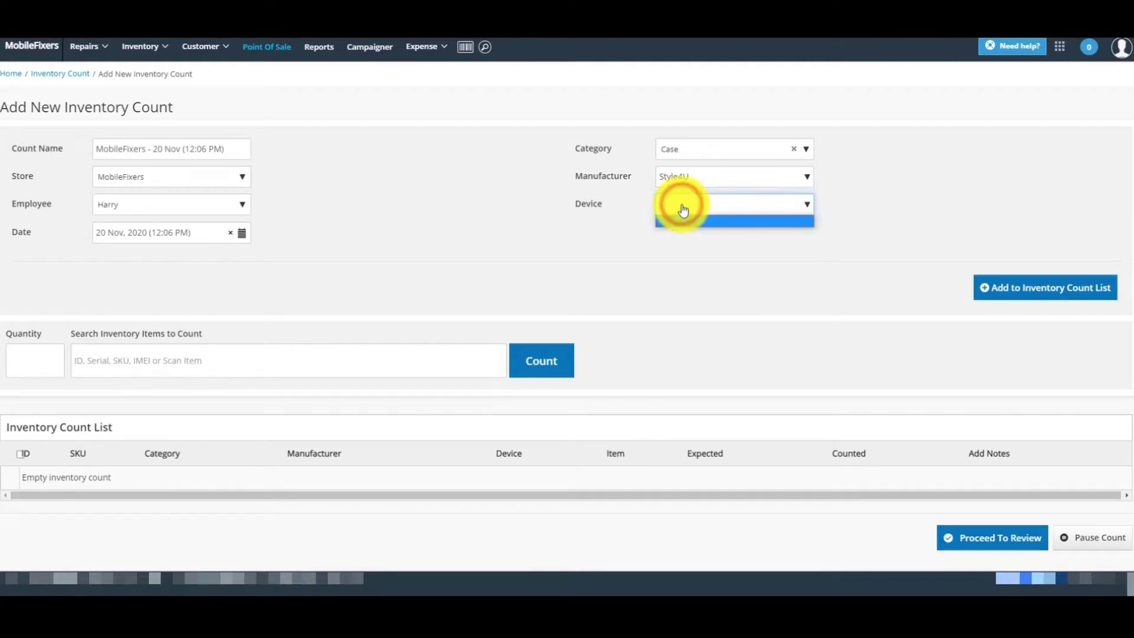
left_click(695, 246)
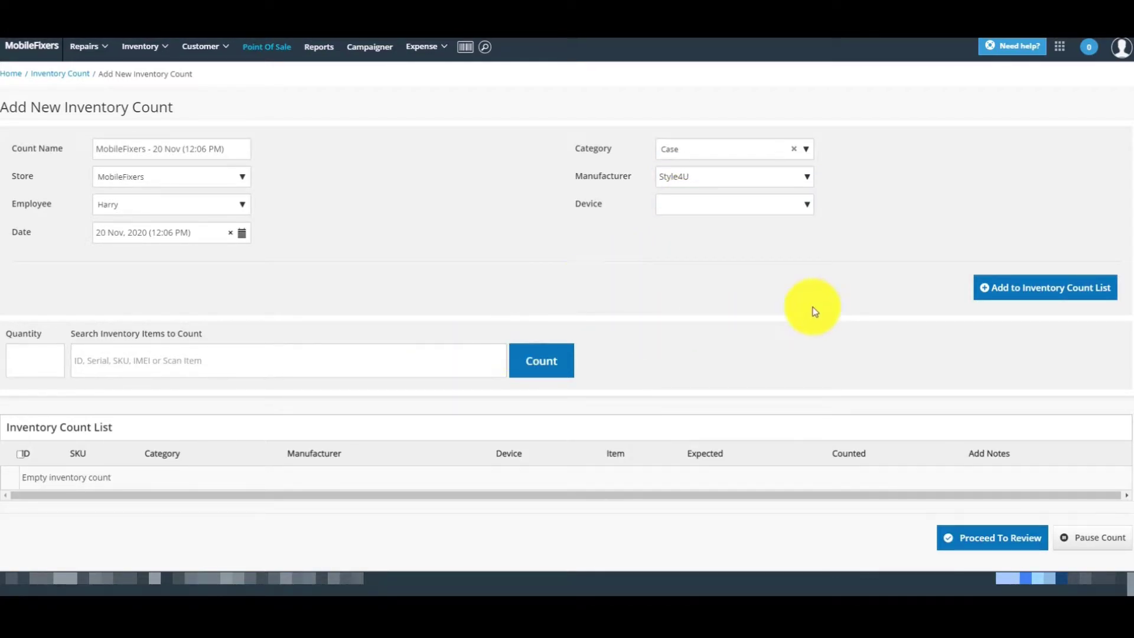
left_click(995, 290)
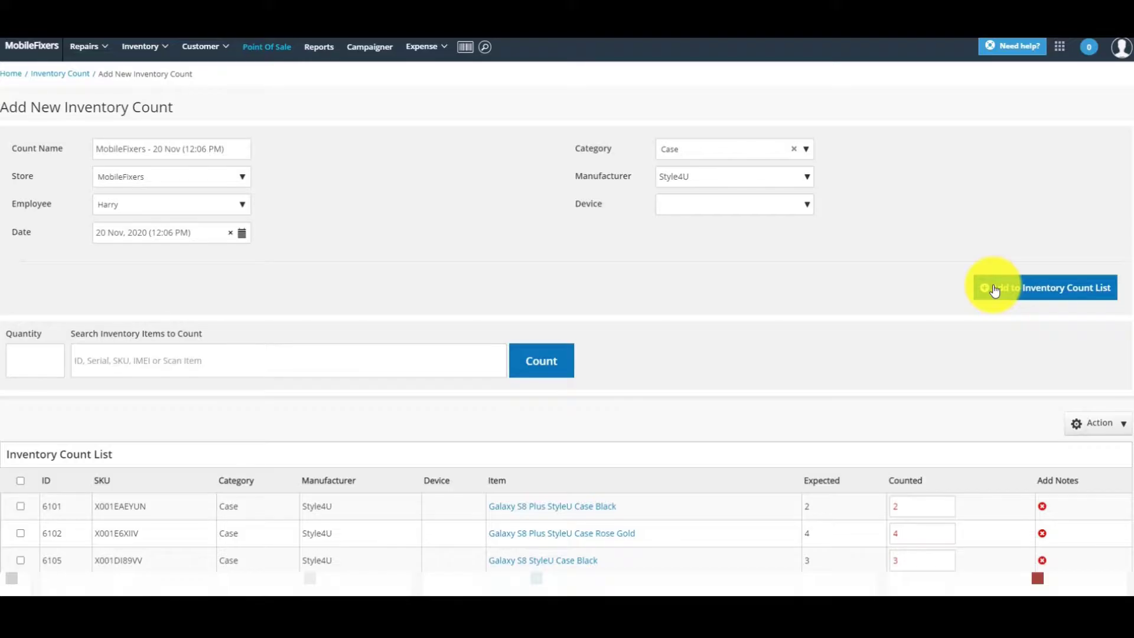
scroll(679, 389, "down", 4)
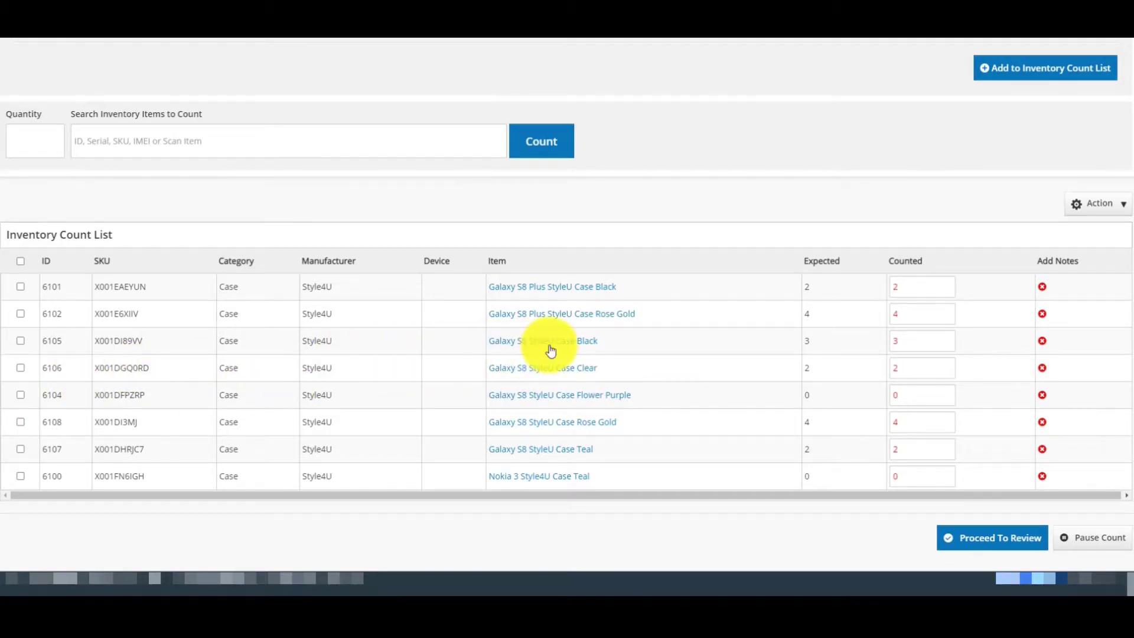
- Drop the Nokia 3 Style4U Case Teal and Galaxy S8 StyleU Case Teal rows from the count
left_click(21, 477)
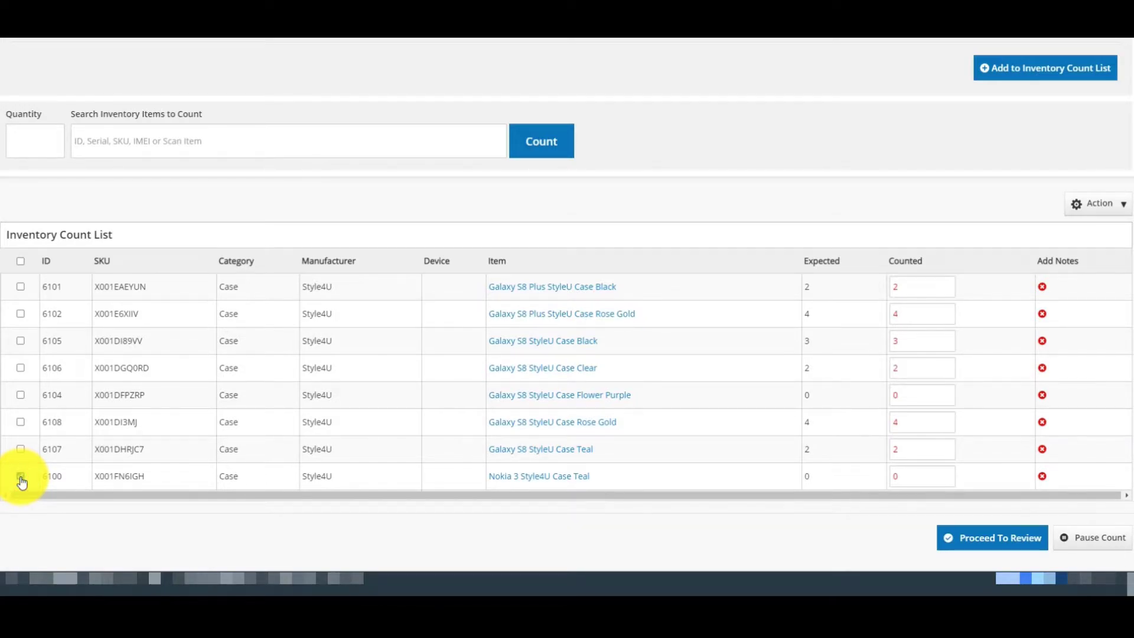
left_click(20, 450)
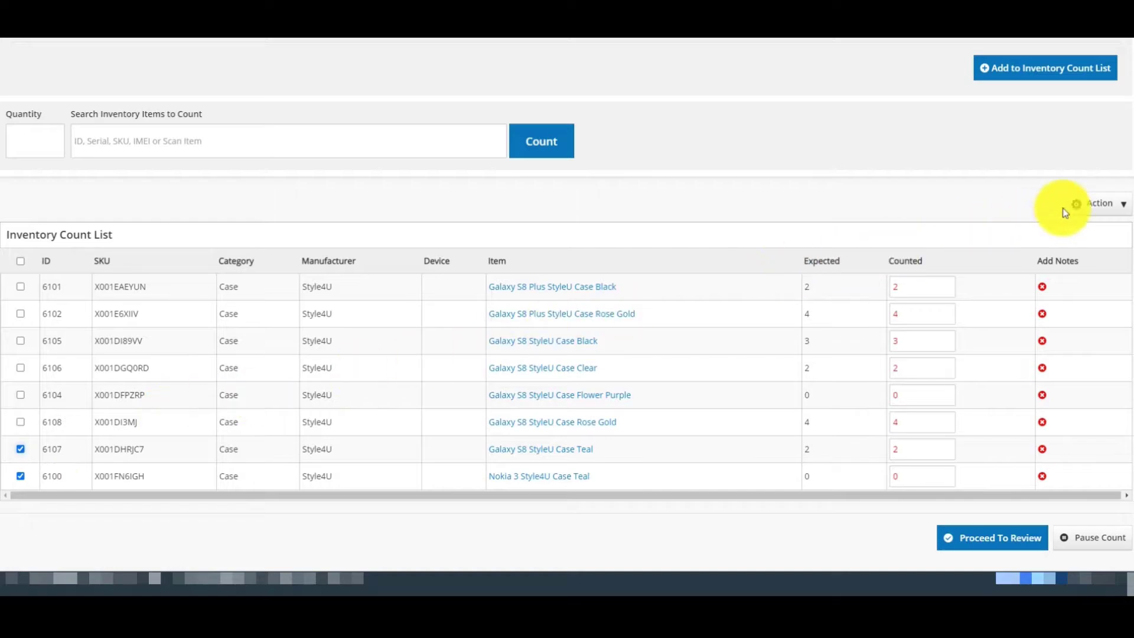
left_click(1084, 207)
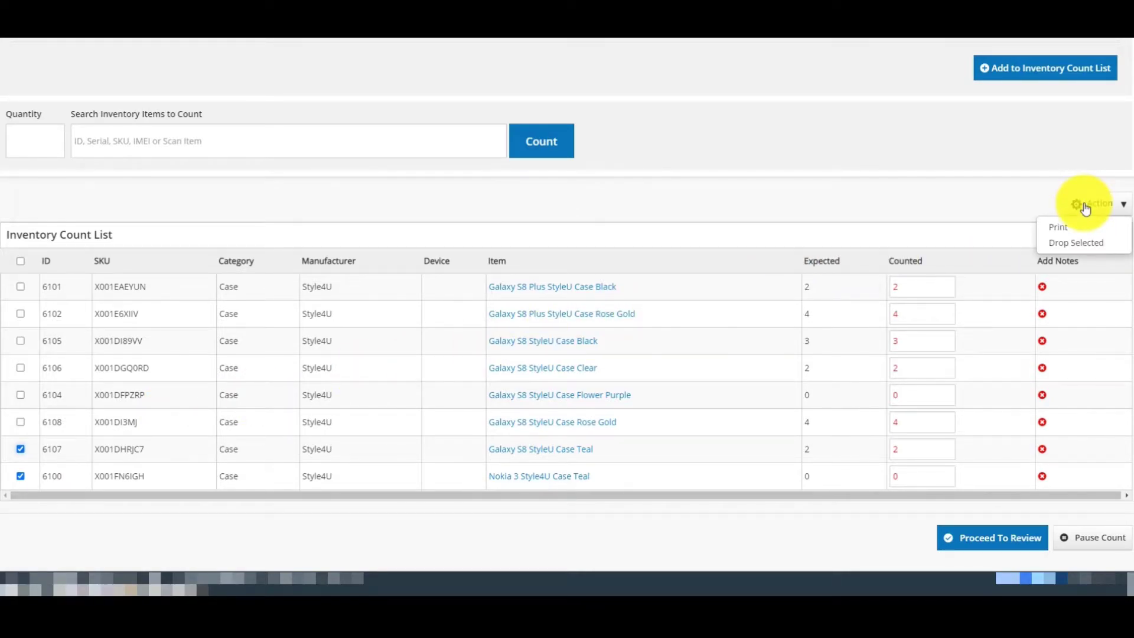
left_click(1071, 243)
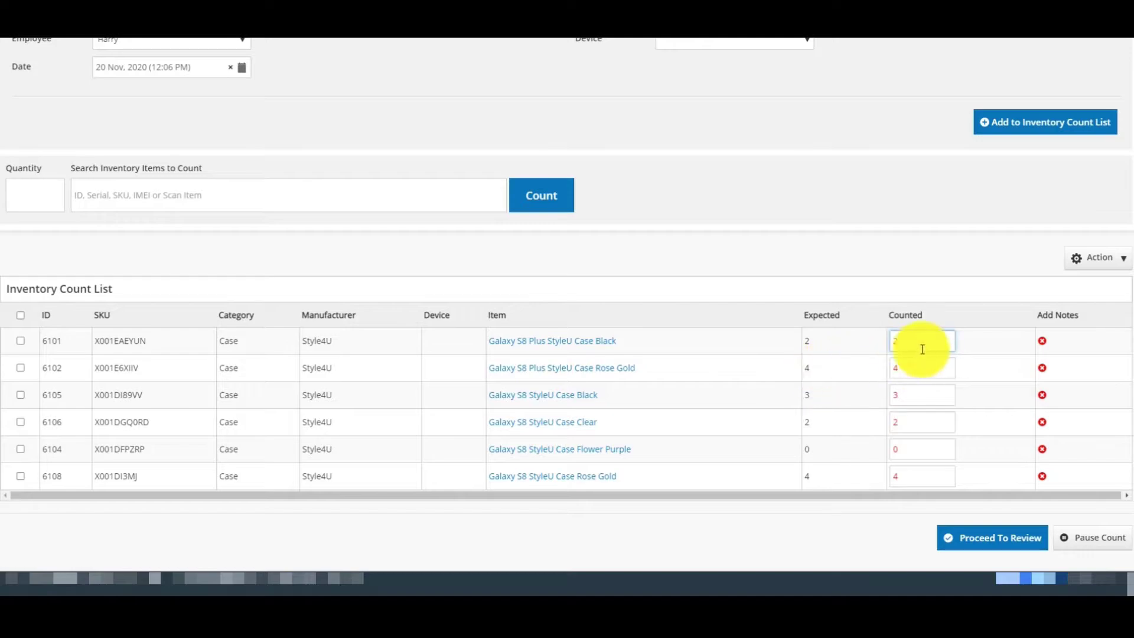
left_click(917, 367)
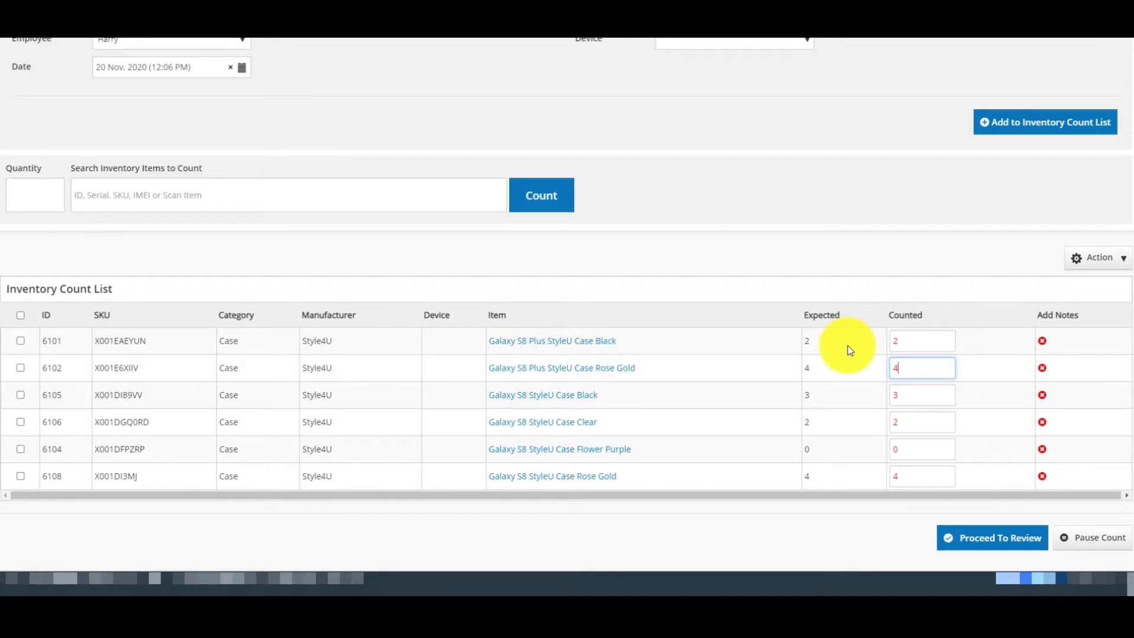
left_click(942, 321)
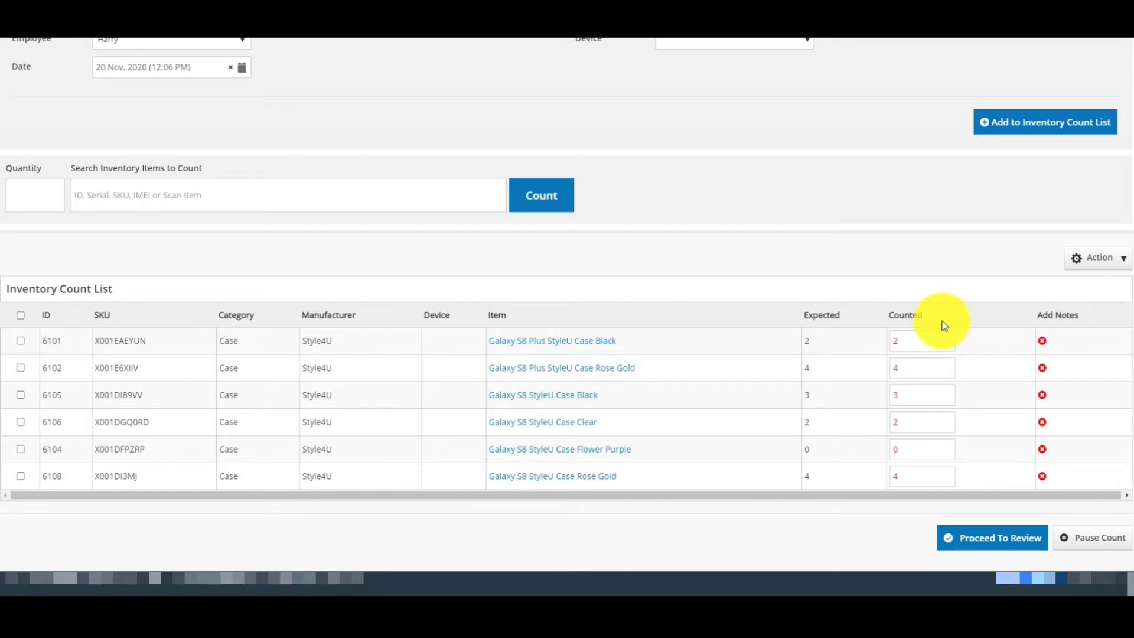
scroll(420, 326, "up", 3)
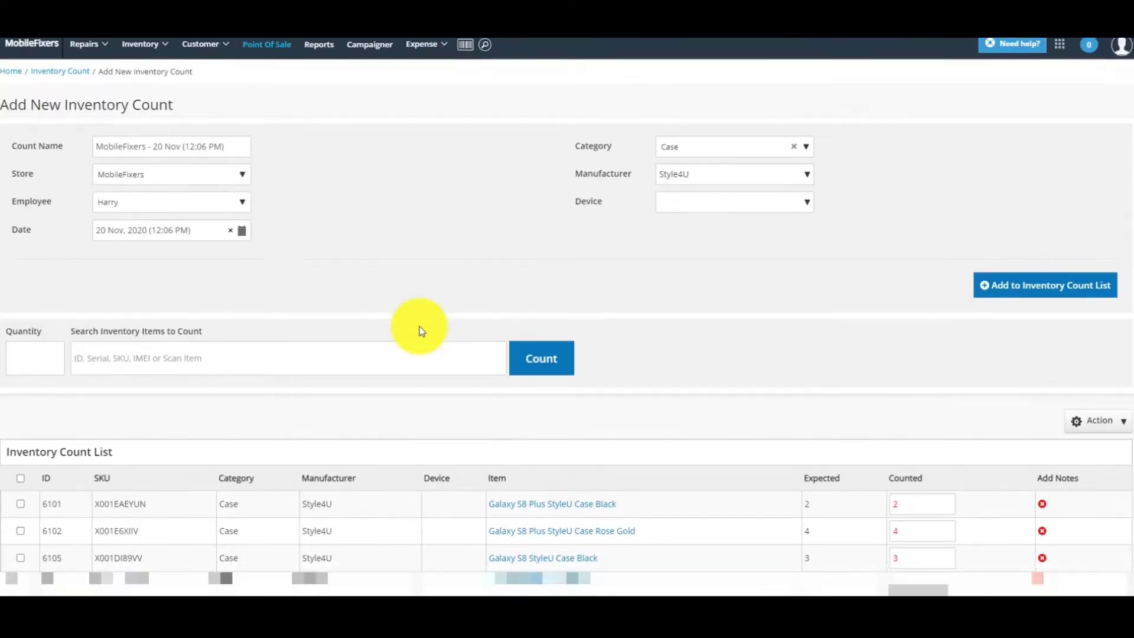
scroll(420, 326, "down", 3)
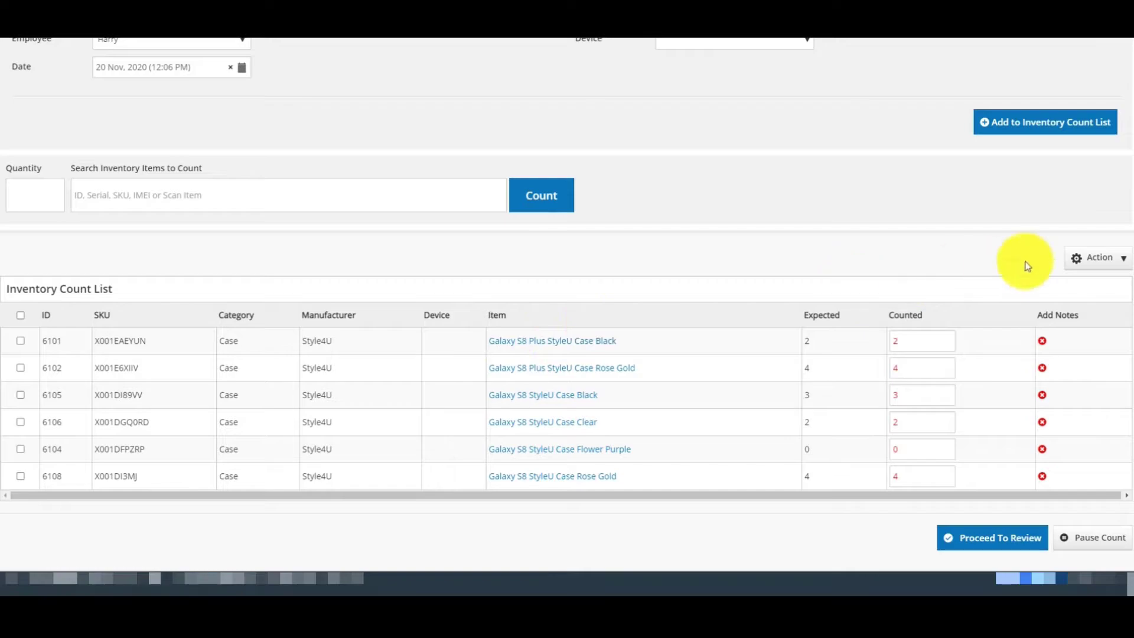
left_click(1081, 257)
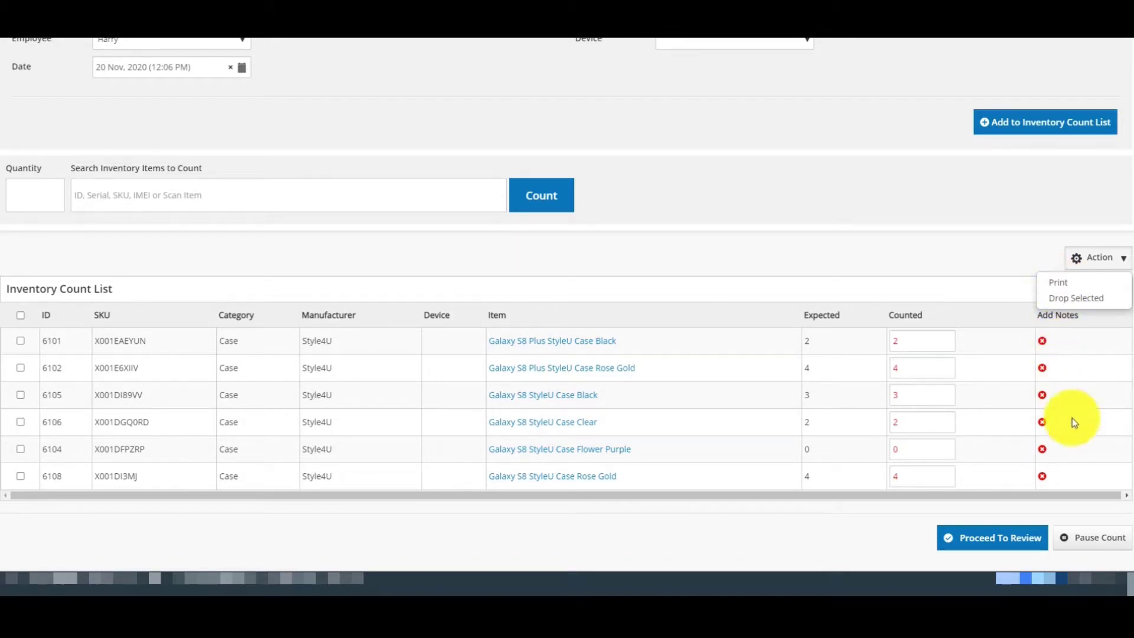
- Pause and save count IC-003, then open its actions in the count list
left_click(1085, 539)
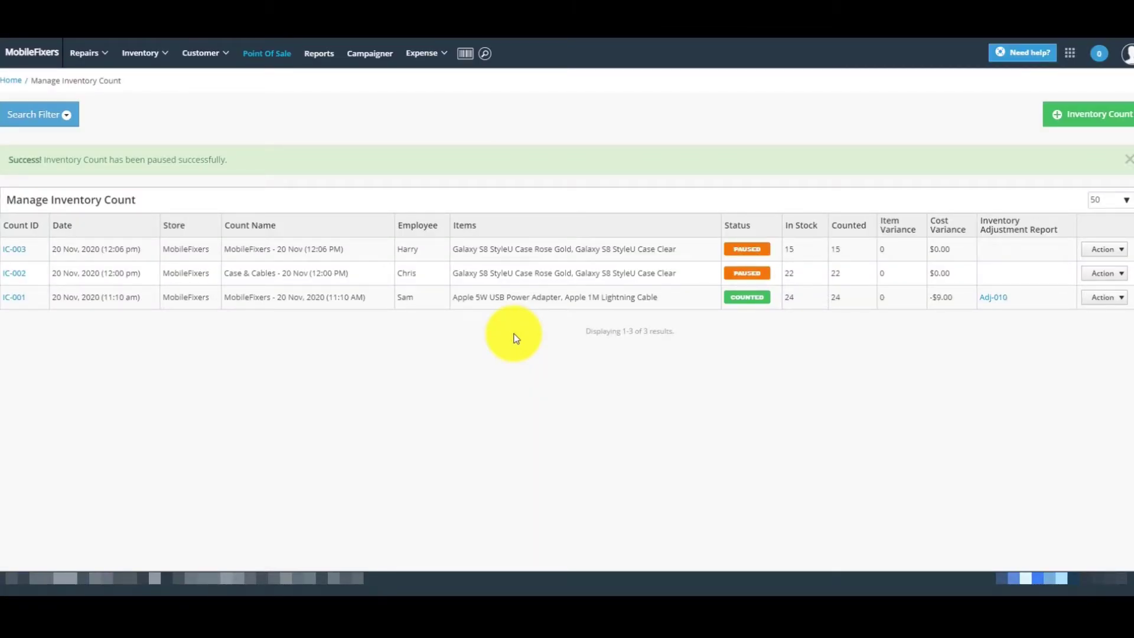
left_click(1100, 249)
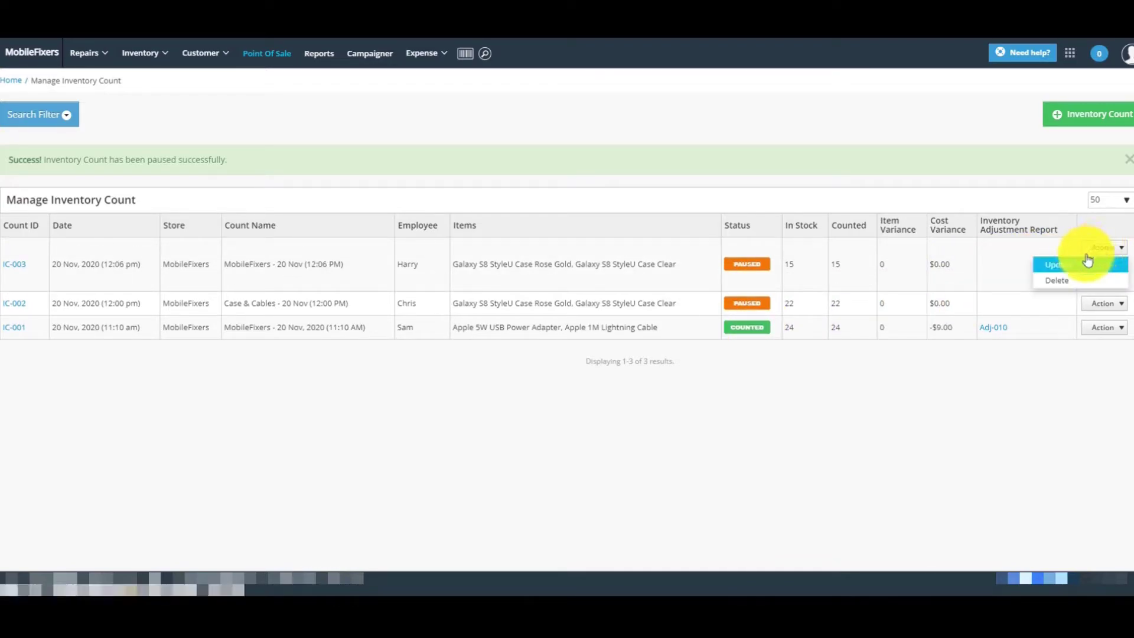
- Reopen IC-003, enter counted quantities 3, 3 and 1 for items 6102, 6105 and 6104, and review
left_click(1067, 267)
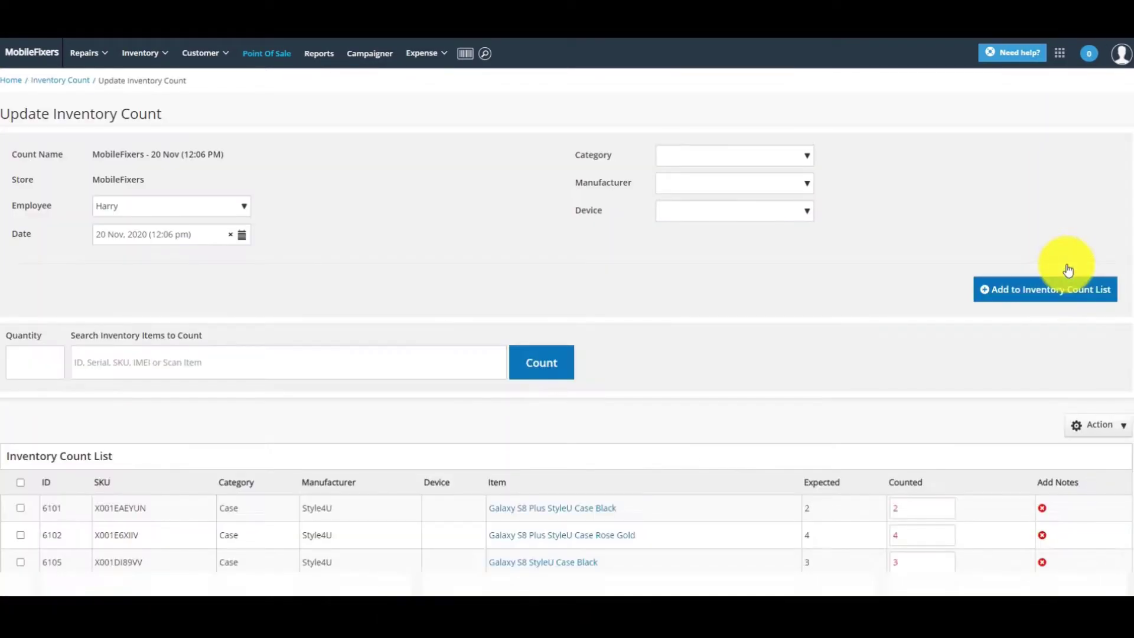
scroll(434, 438, "down", 3)
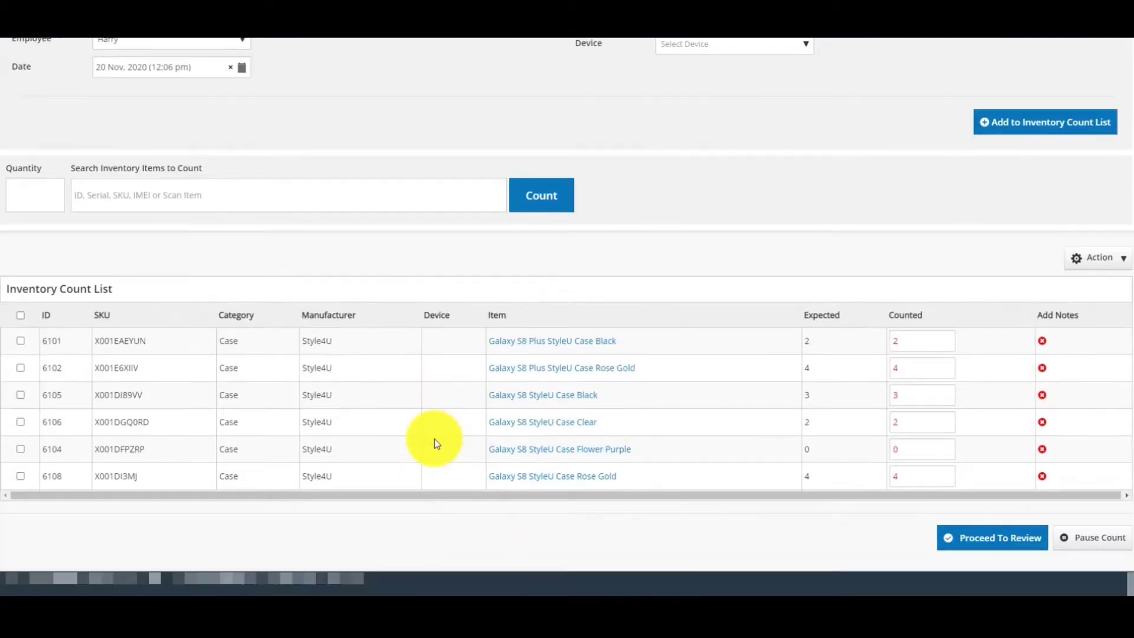
left_click(904, 342)
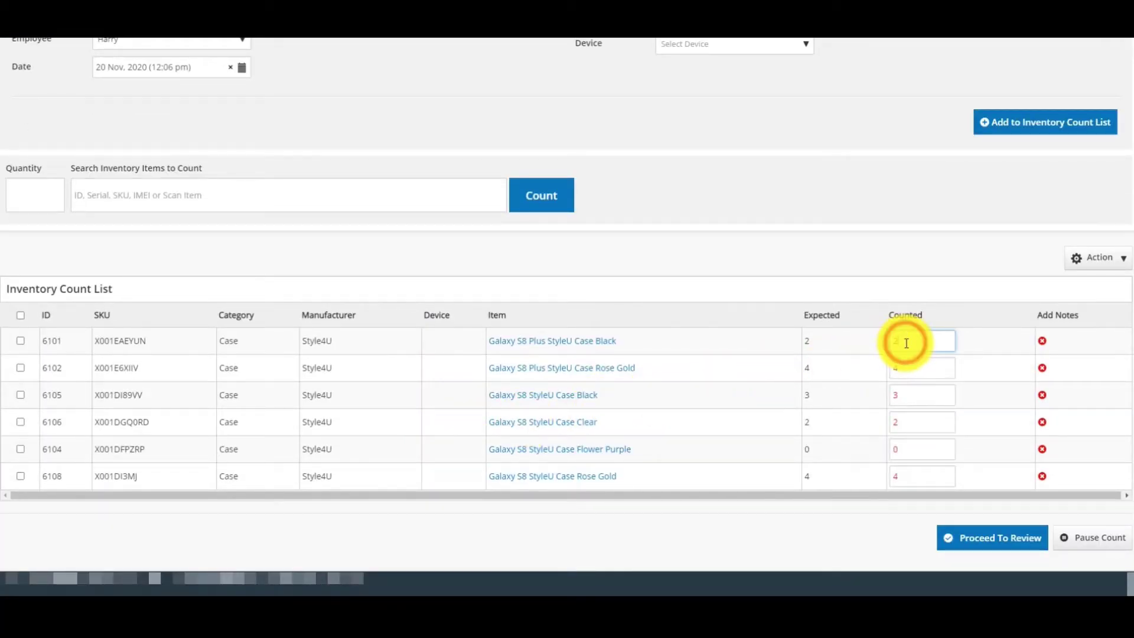
left_click(904, 368)
type("3")
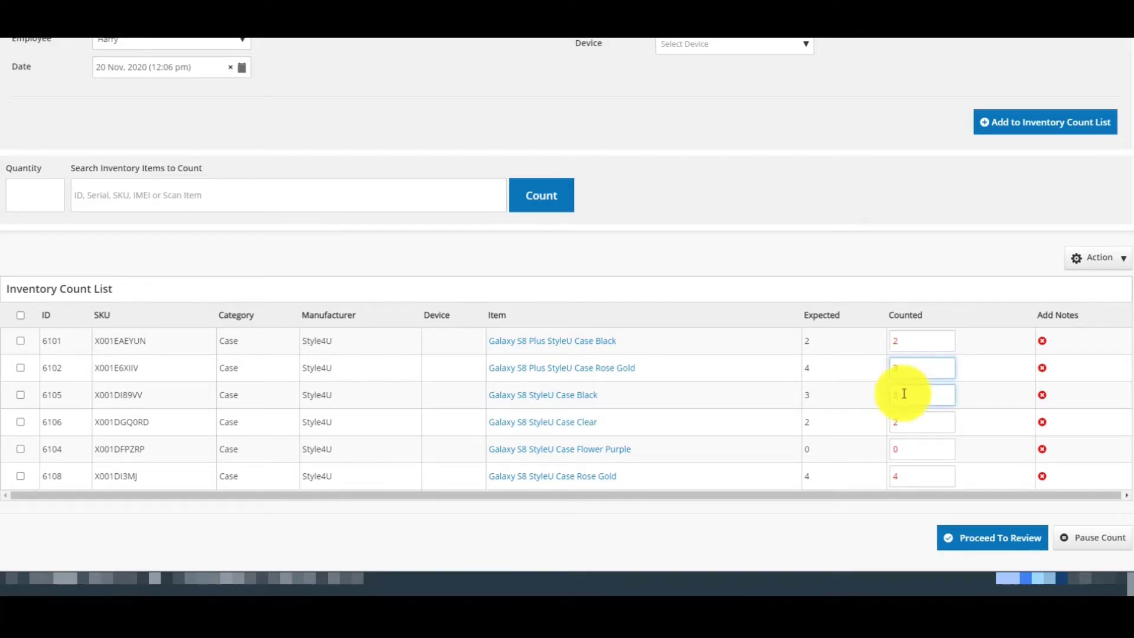
left_click(902, 395)
type("3")
left_click(904, 422)
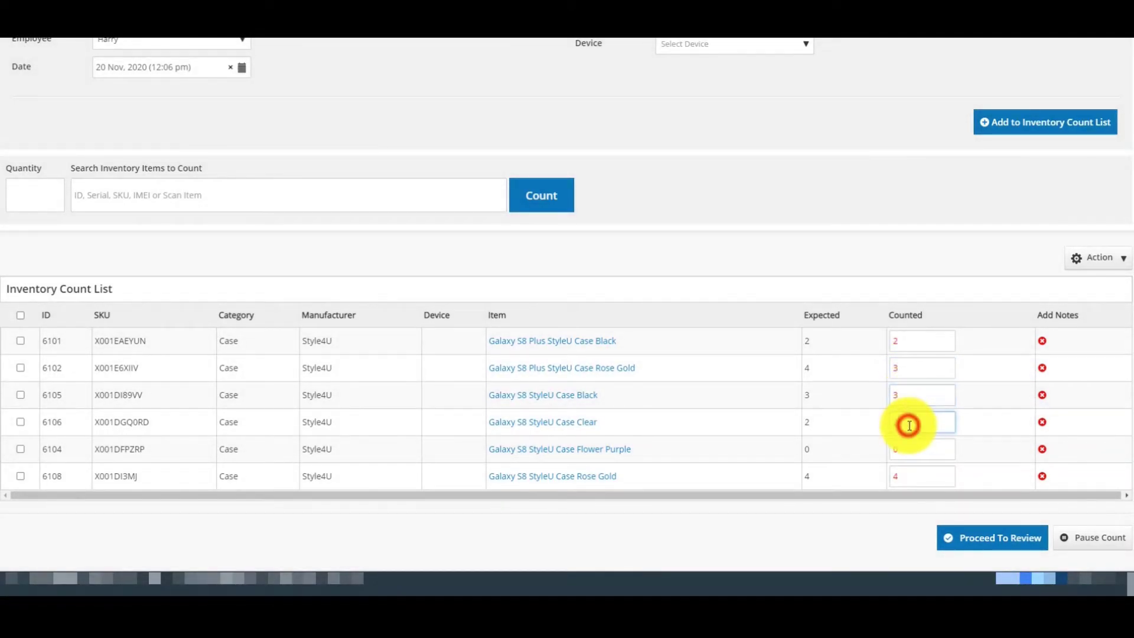
left_click(904, 447)
type("1")
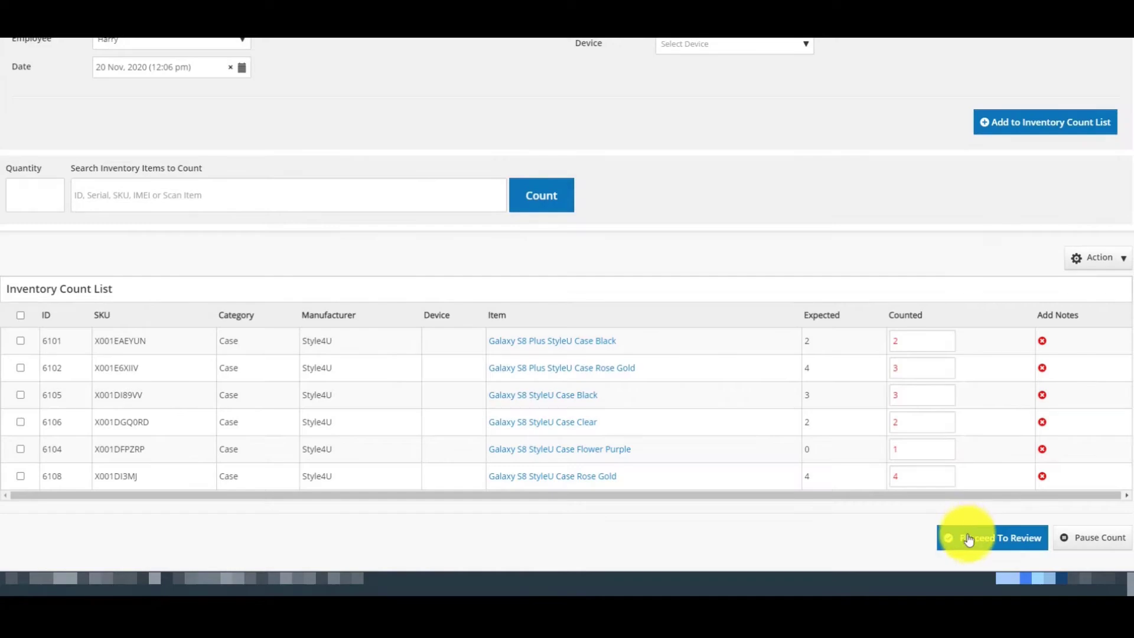
left_click(968, 539)
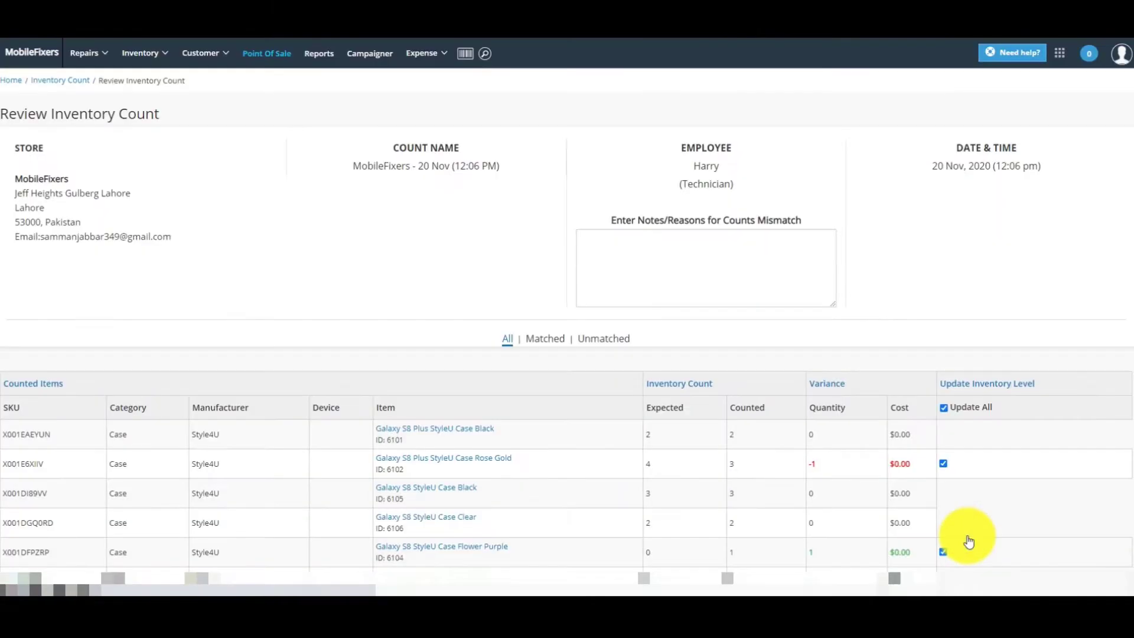
- Filter the review to matched, then unmatched items, and re-check Update All for both rows
scroll(716, 422, "down", 2)
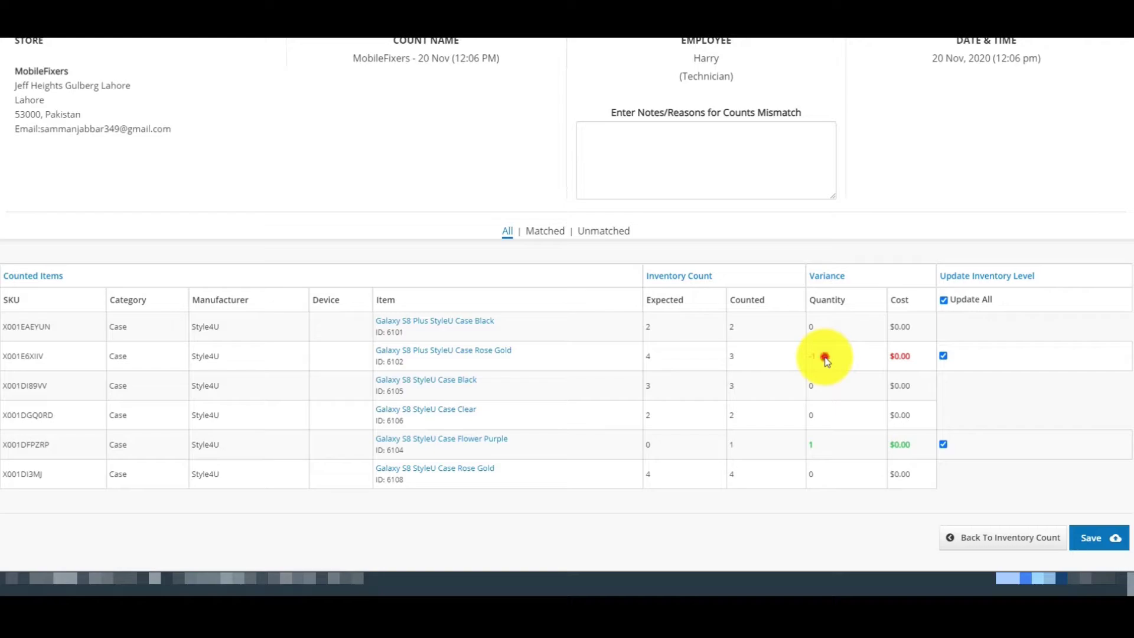
left_click(839, 447)
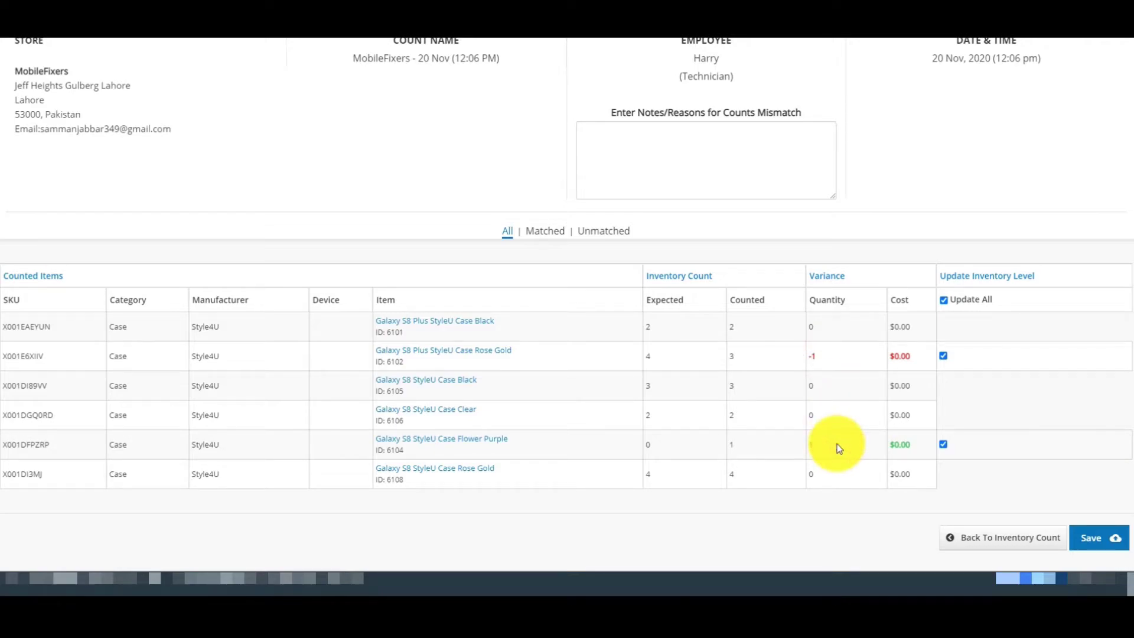
left_click(545, 231)
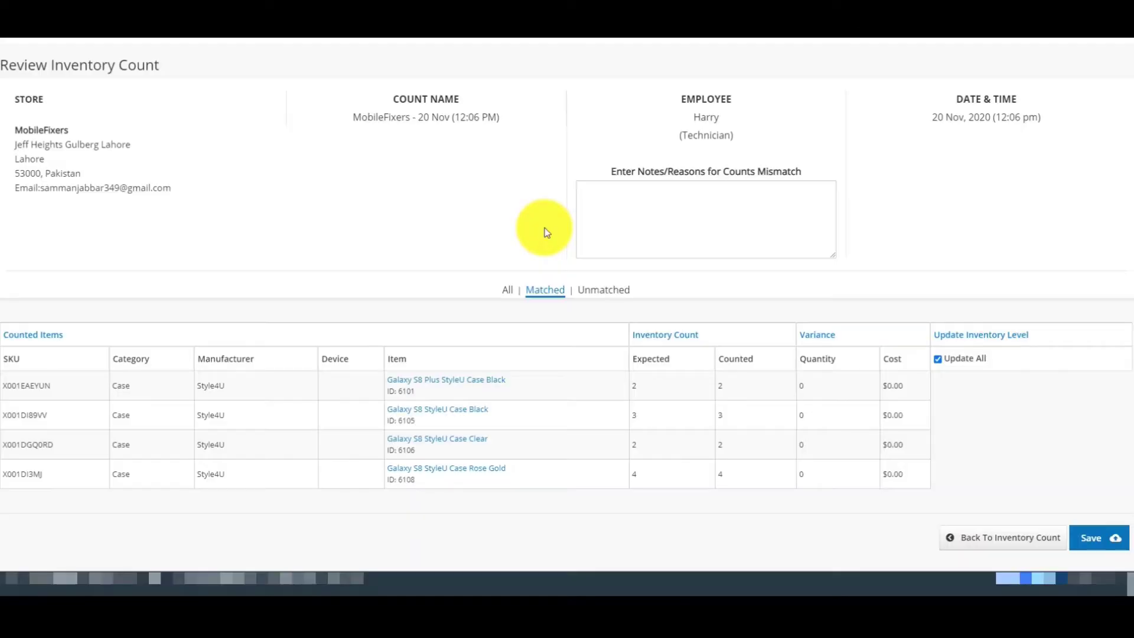
left_click(612, 291)
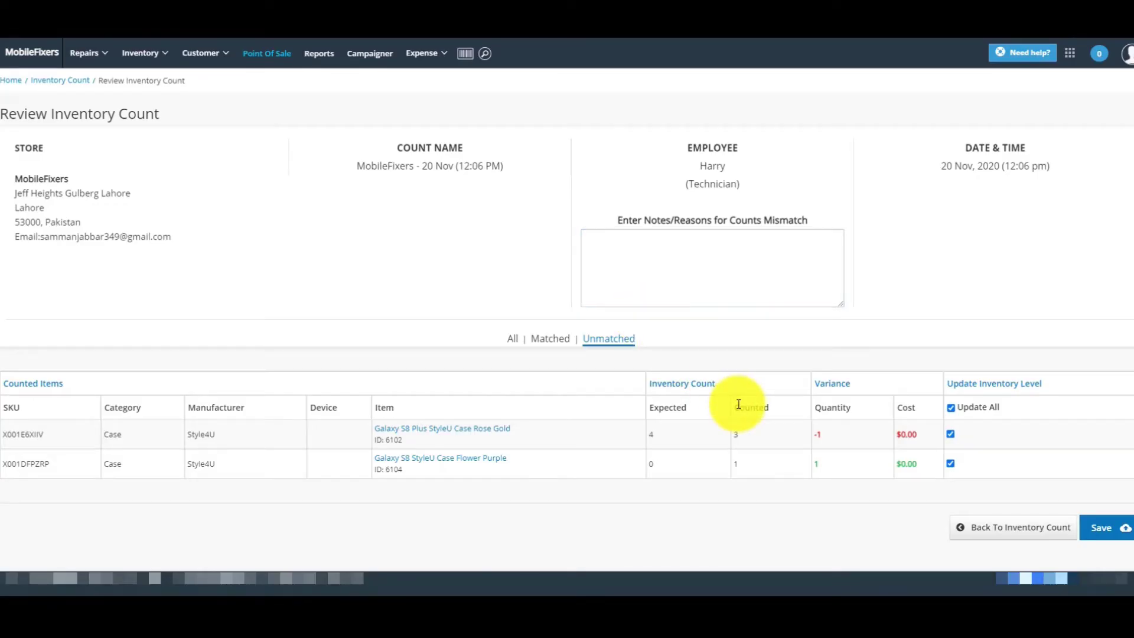
left_click(907, 434)
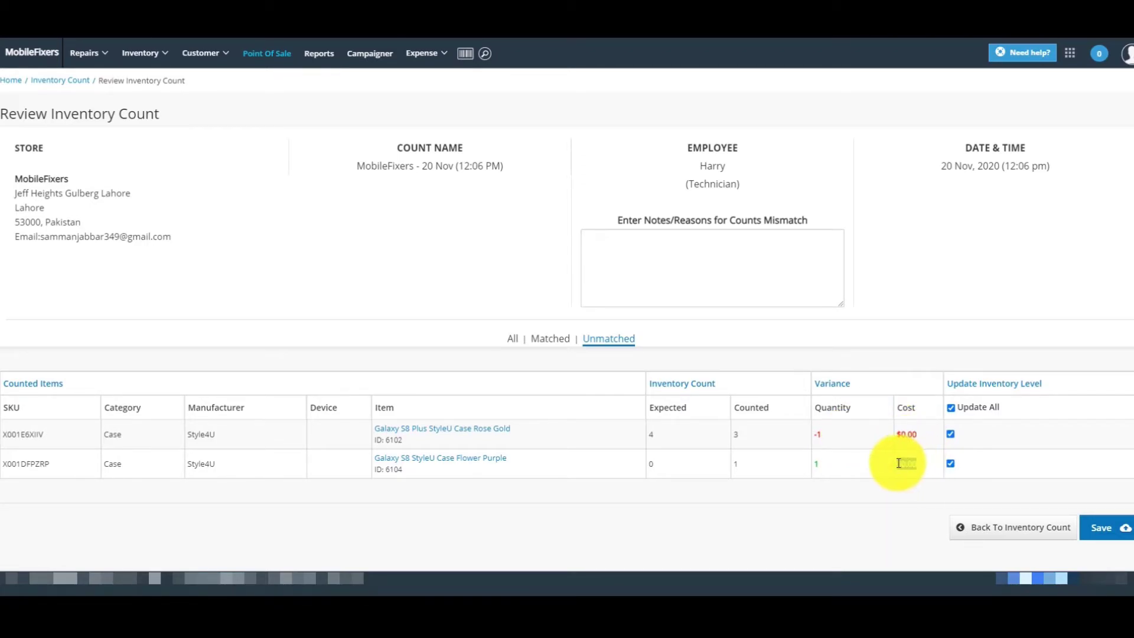
left_click(929, 464)
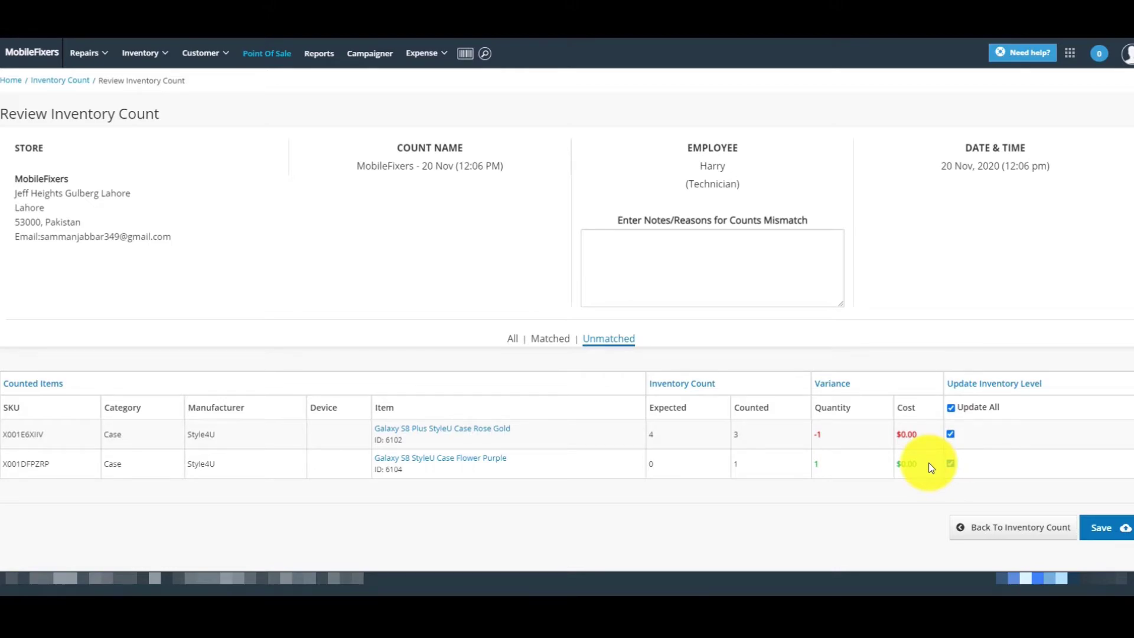
left_click(952, 409)
left_click(952, 408)
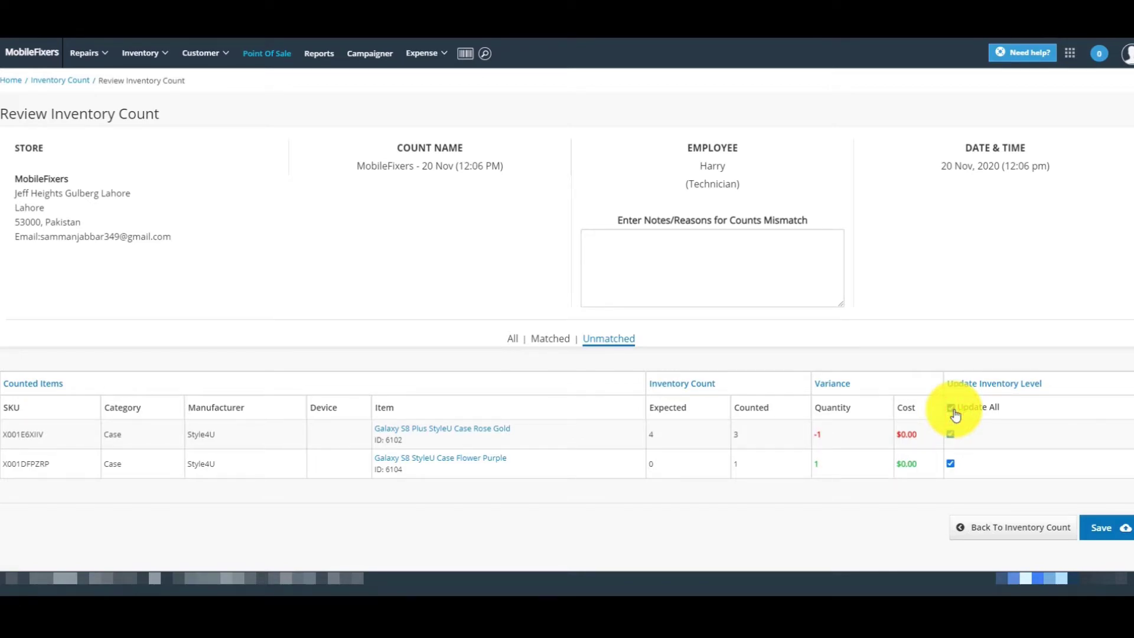
- Save the count as adjustment Adj-011 and return to the Inventory Count list
left_click(1094, 528)
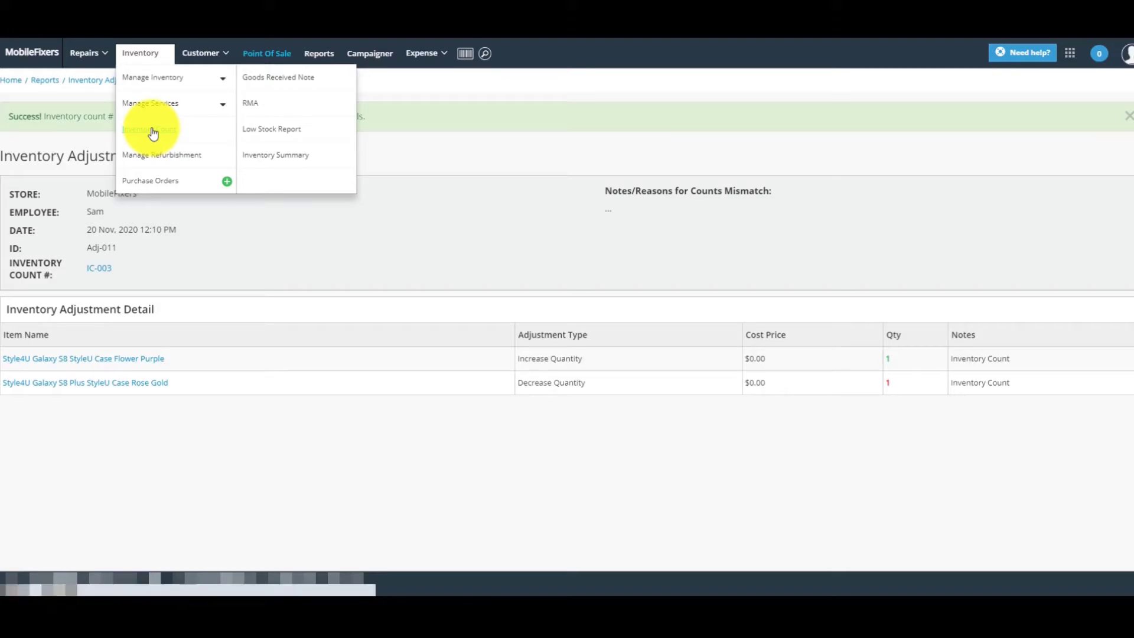
left_click(150, 129)
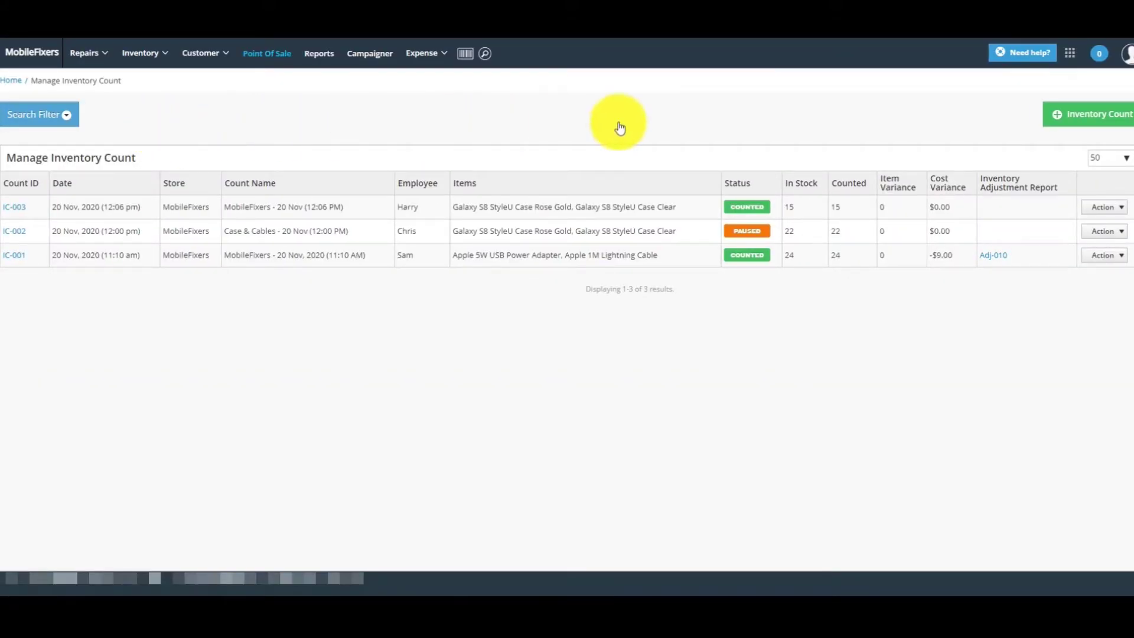
- Start a new inventory count and remove item 6100 from its list
left_click(1091, 115)
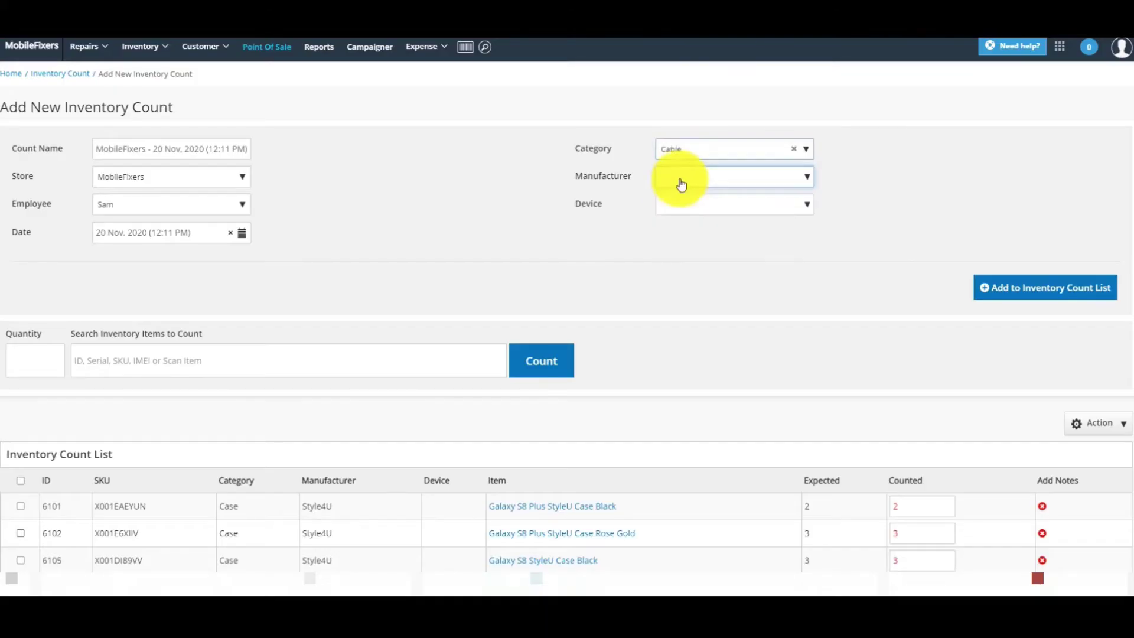
scroll(356, 420, "down", 5)
left_click(20, 476)
left_click(1098, 150)
left_click(1057, 170)
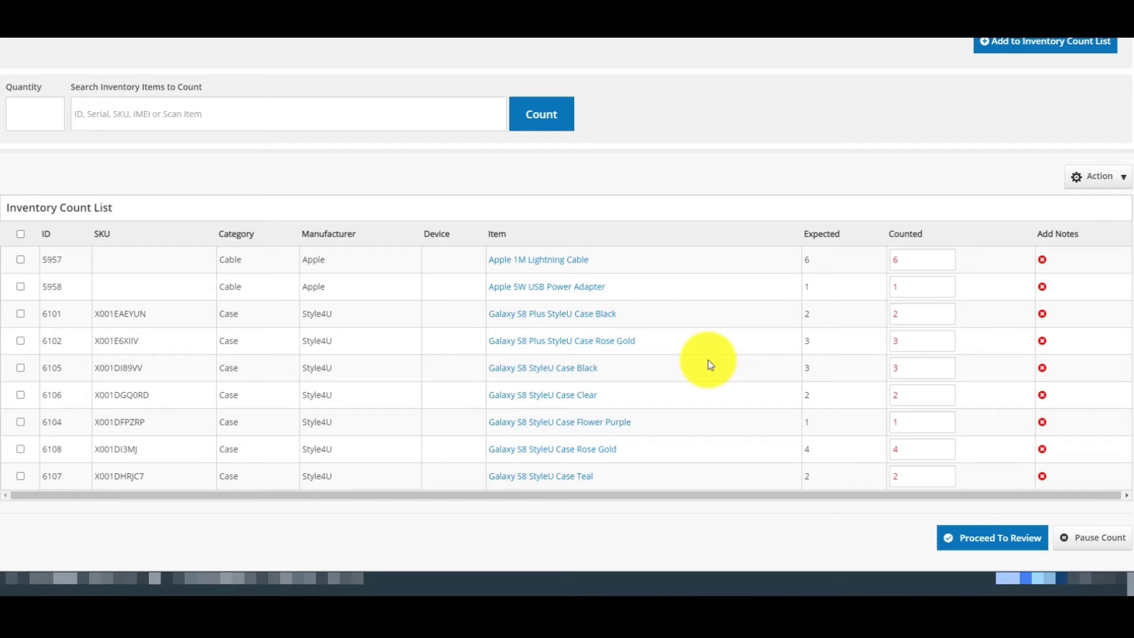
- Enter 4 as the Lightning cable's counted quantity
left_click(913, 290)
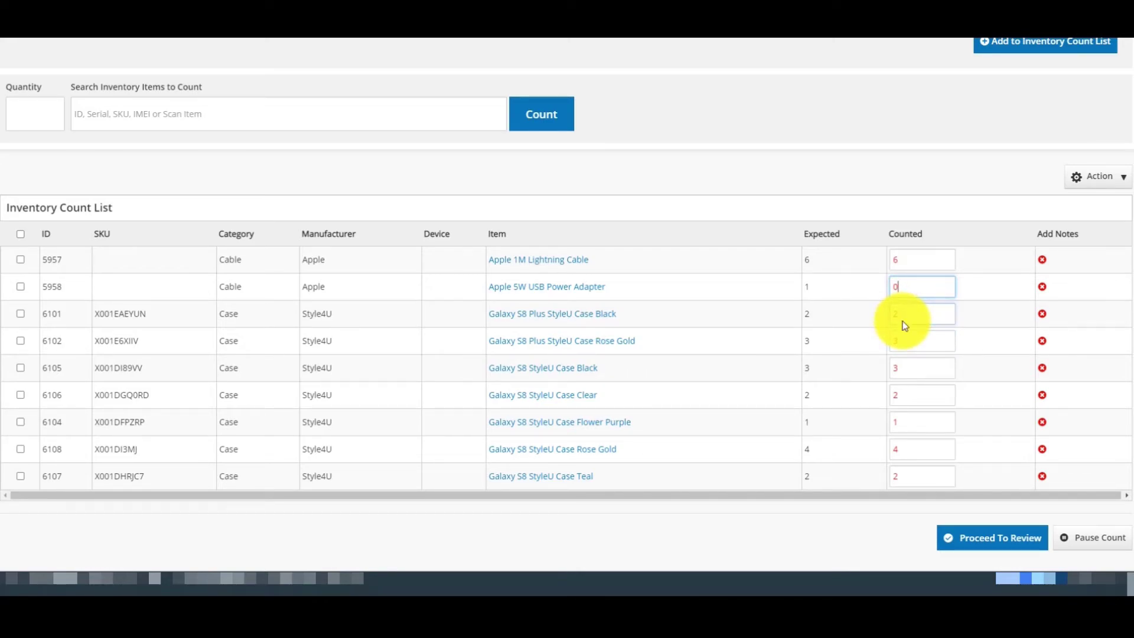
left_click(902, 261)
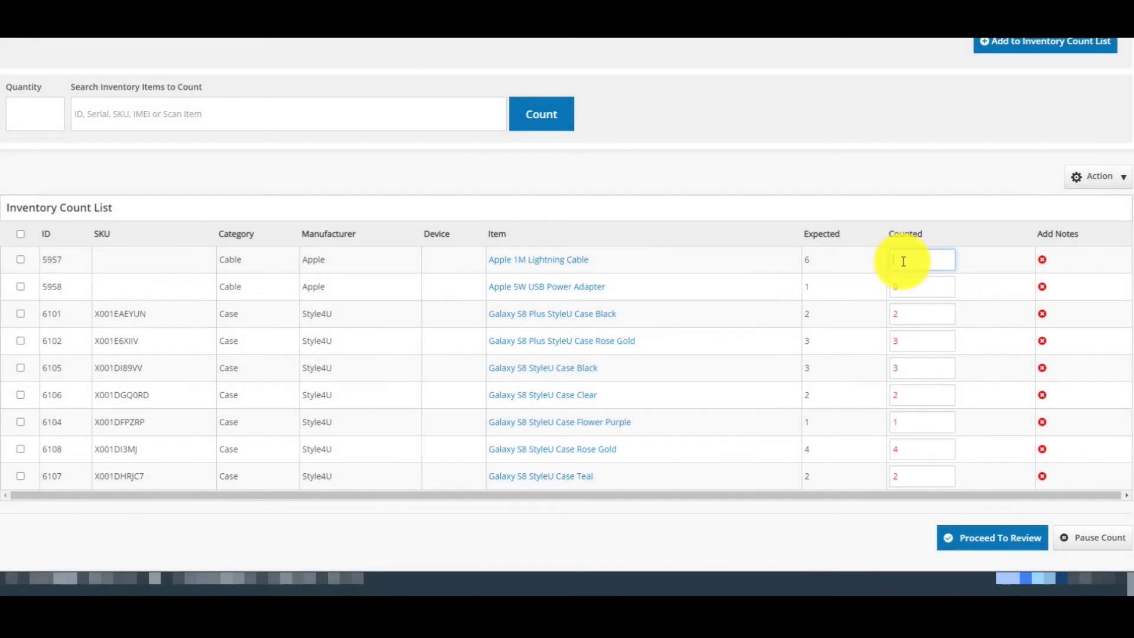
type("4")
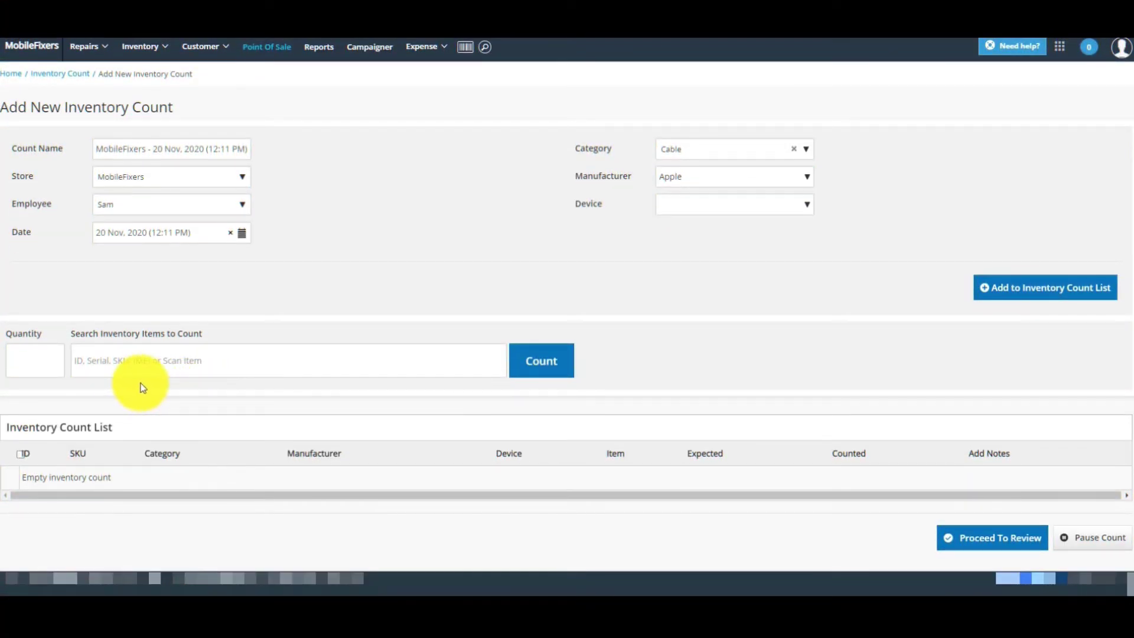
- Search item 5257, iPhone 8 Plus Back Cover Glass Black, and add it with quantity 3
left_click(80, 364)
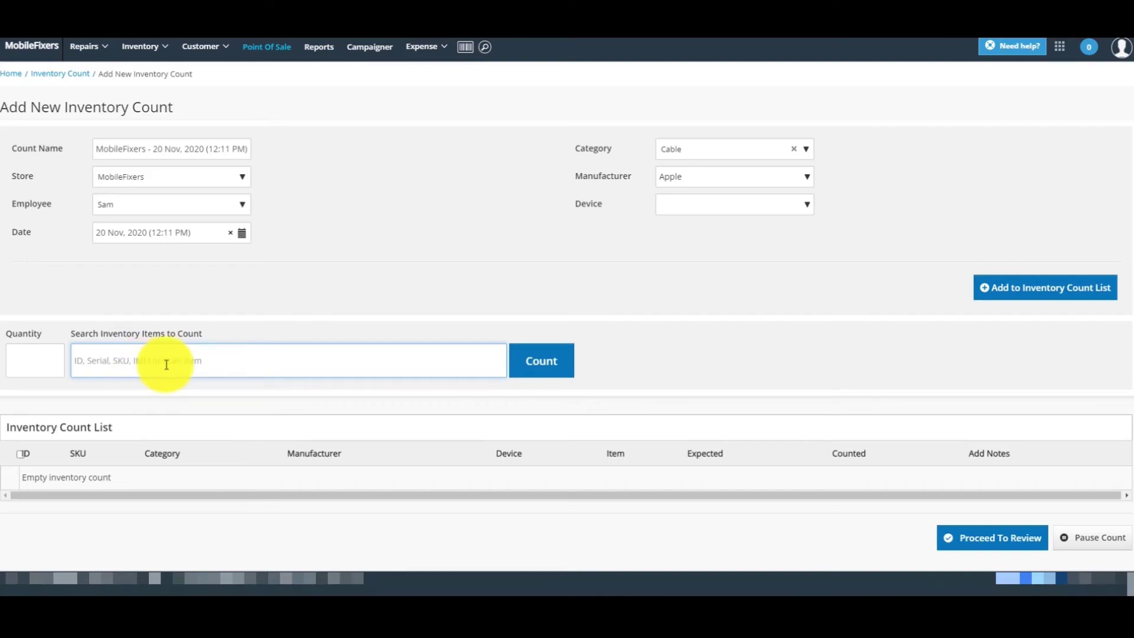
type("5")
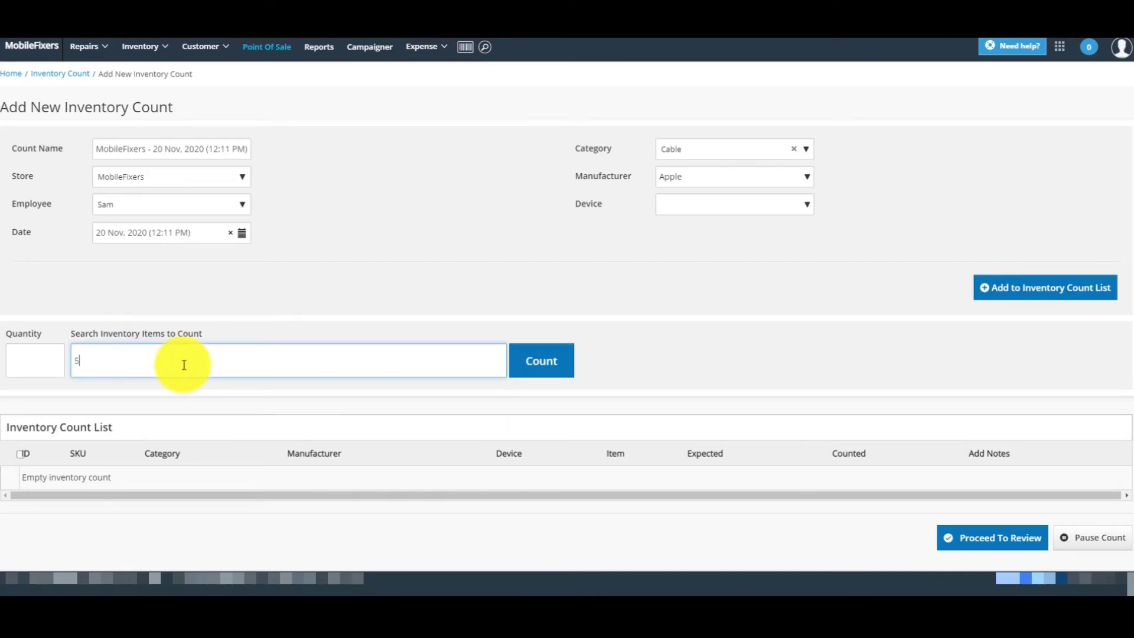
type("257")
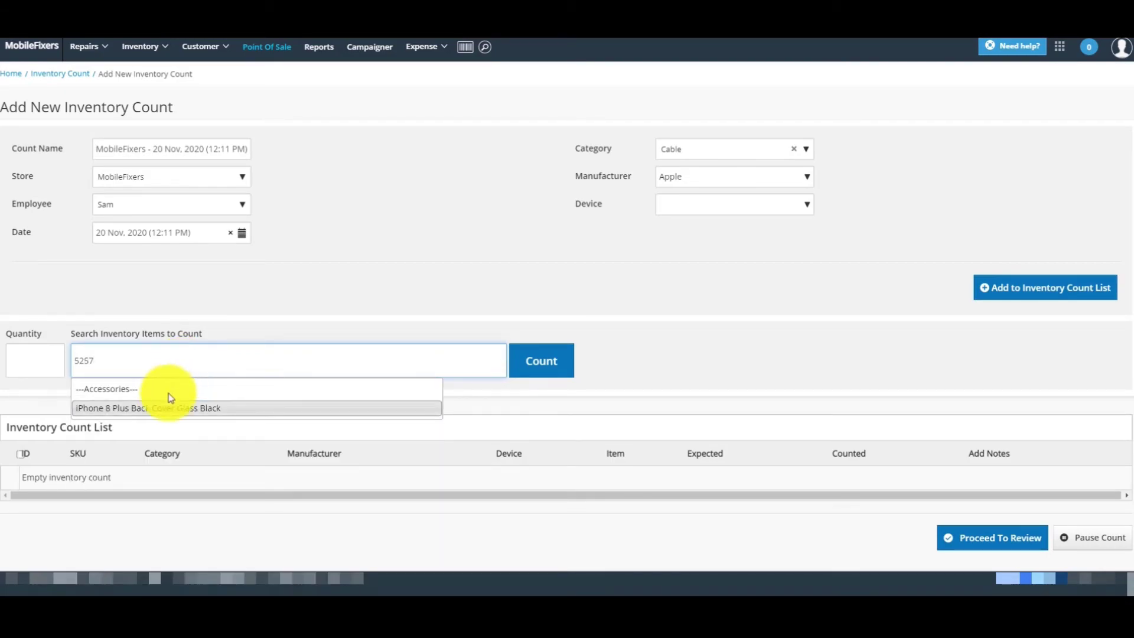
left_click(157, 407)
left_click(46, 363)
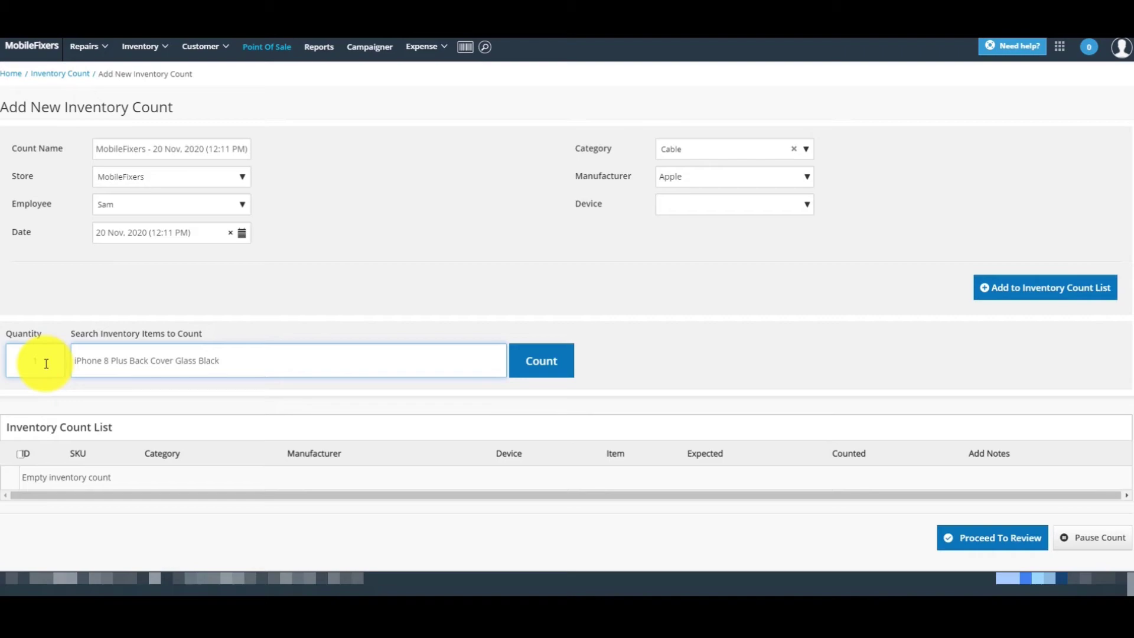
double_click(46, 362)
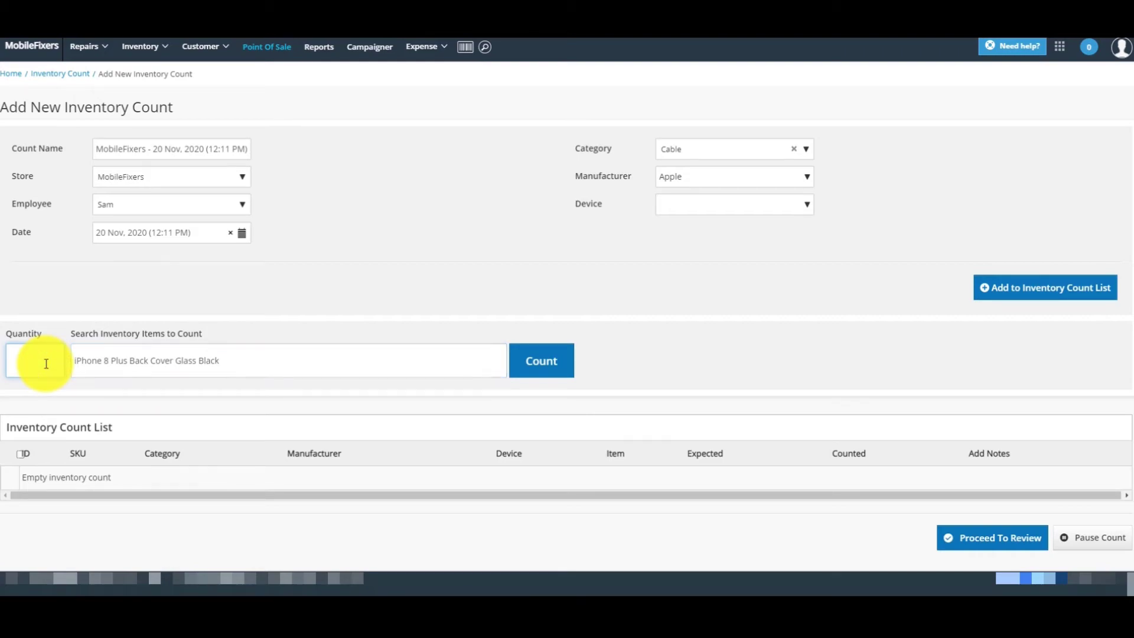
type("3")
left_click(549, 365)
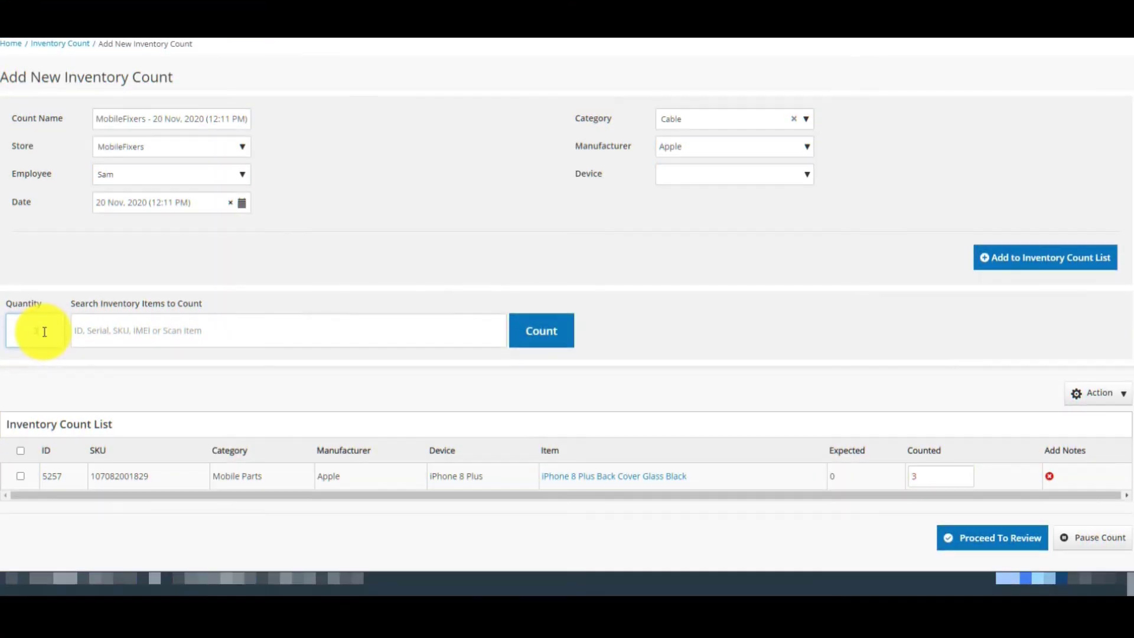
- Search 'no' and add Note 8 Rear Camera Lens Black with count 2, then cancel a further search
left_click(154, 324)
type("no")
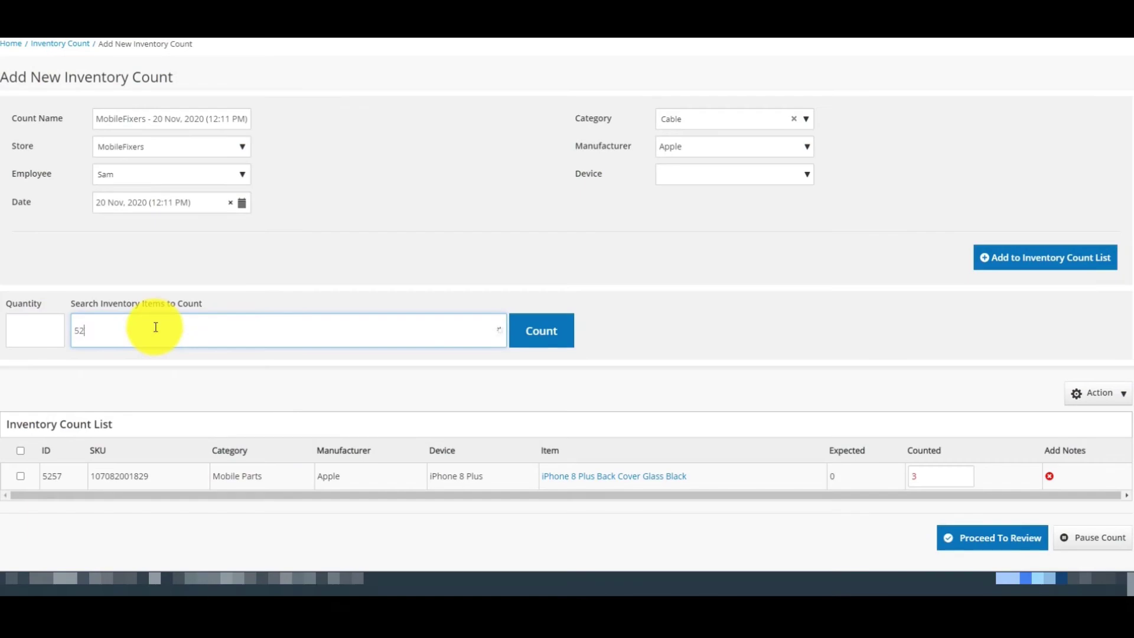
left_click(109, 380)
left_click(552, 329)
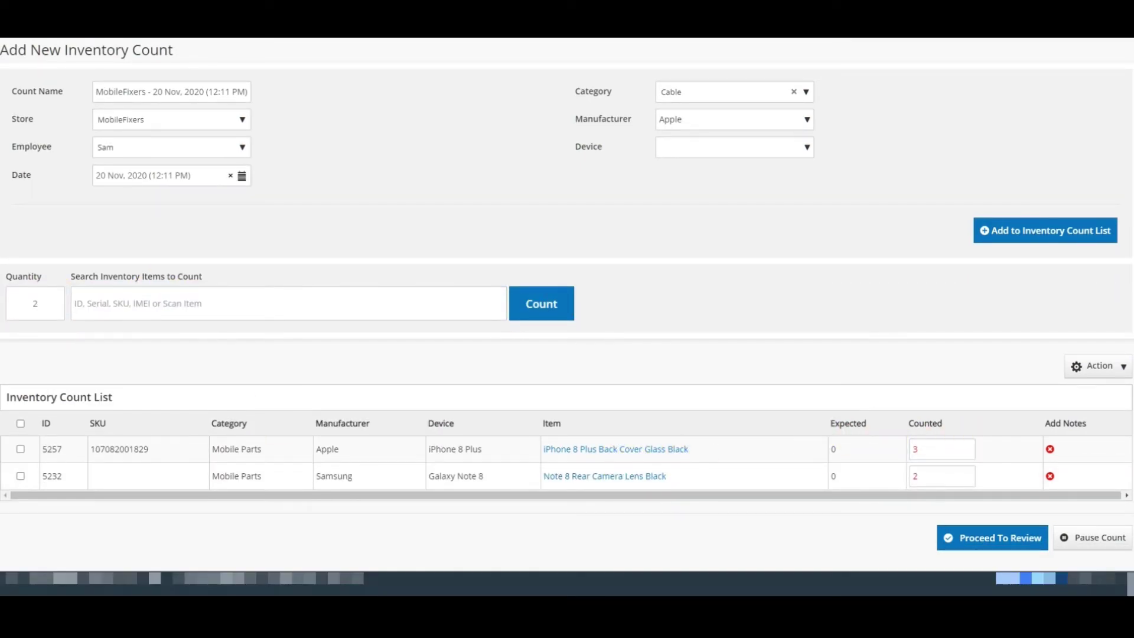
left_click(126, 308)
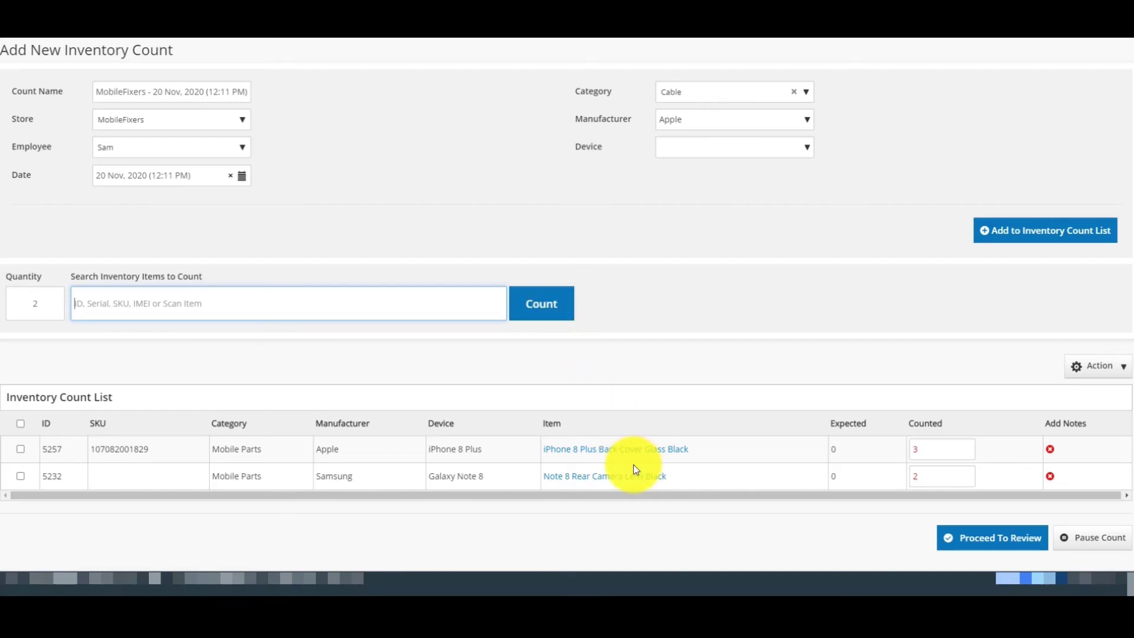
left_click(827, 419)
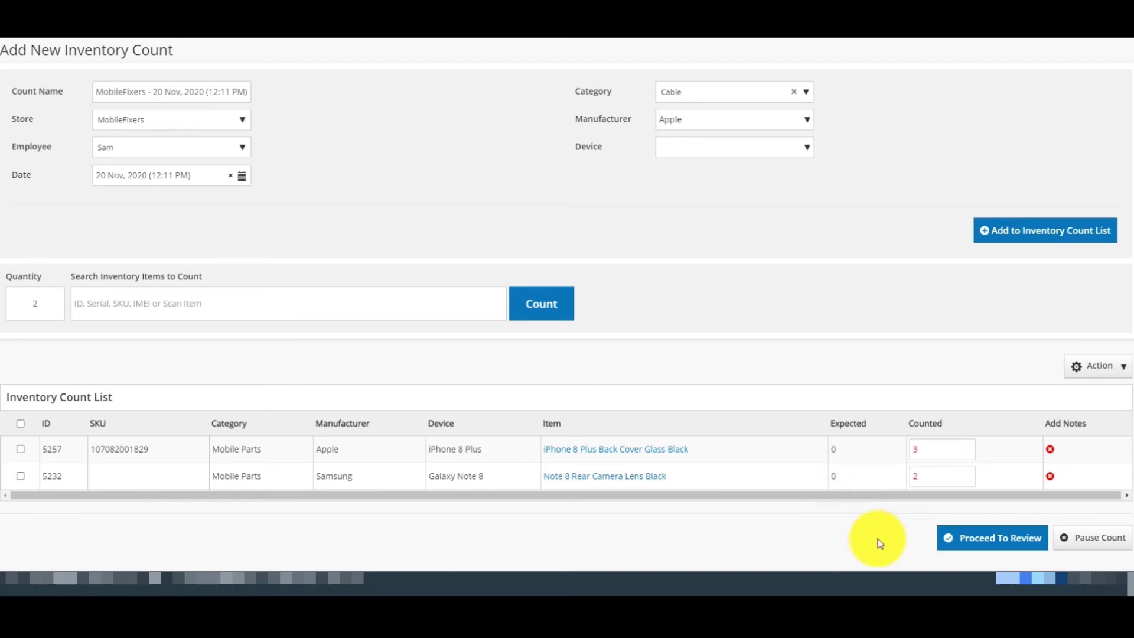
- Review the count with Update All checked and save the variances of 3 and 2 to stock
left_click(976, 541)
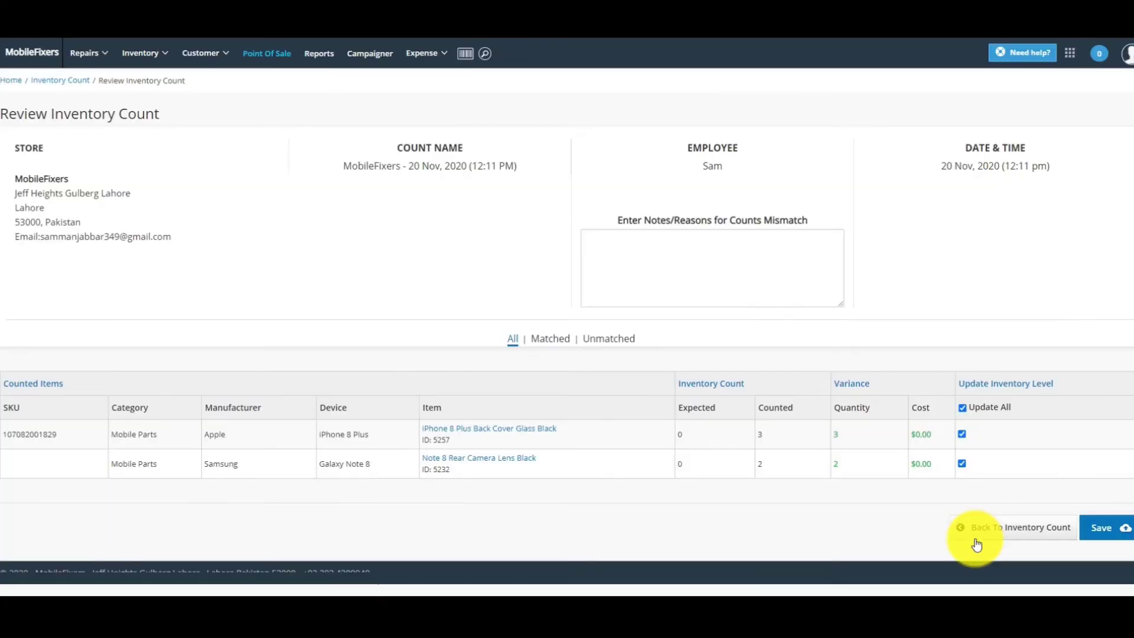
left_click(962, 407)
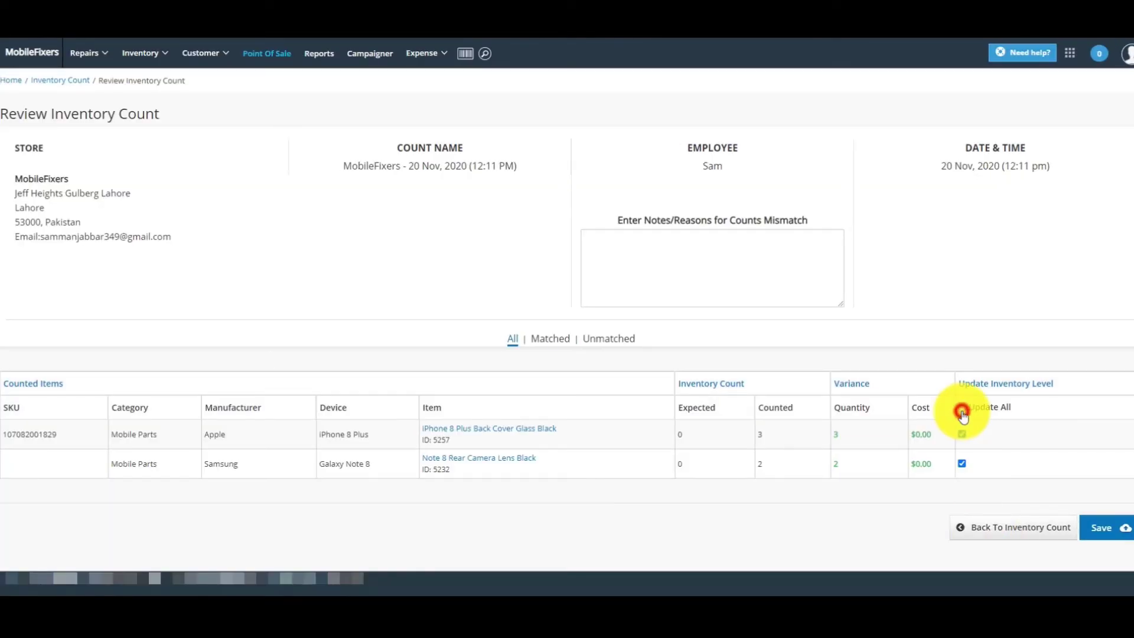
left_click(1096, 532)
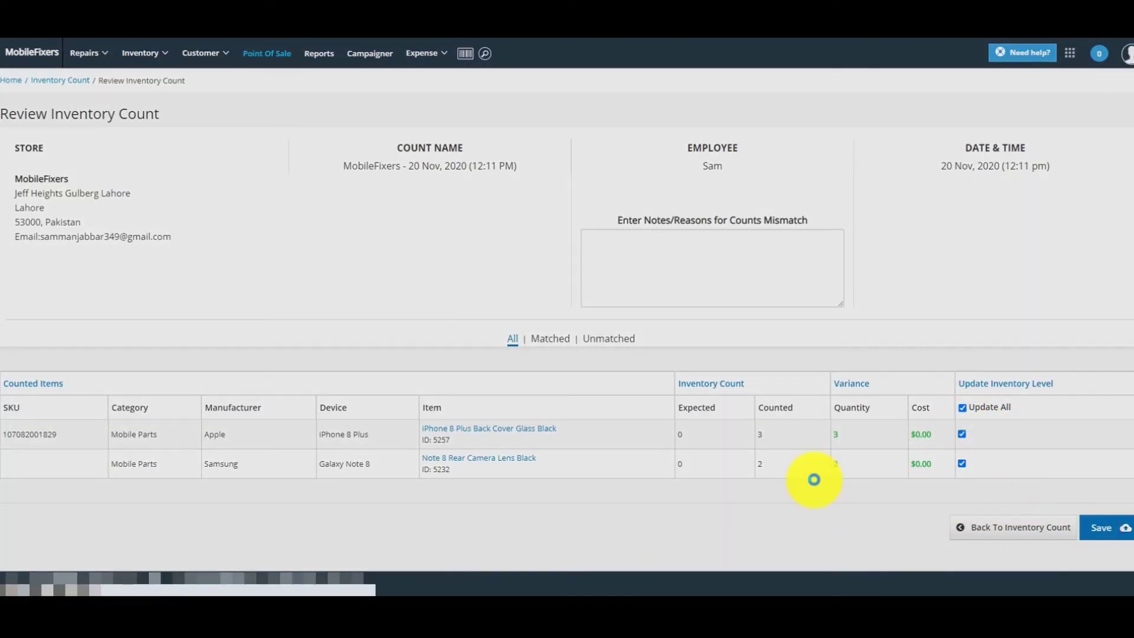